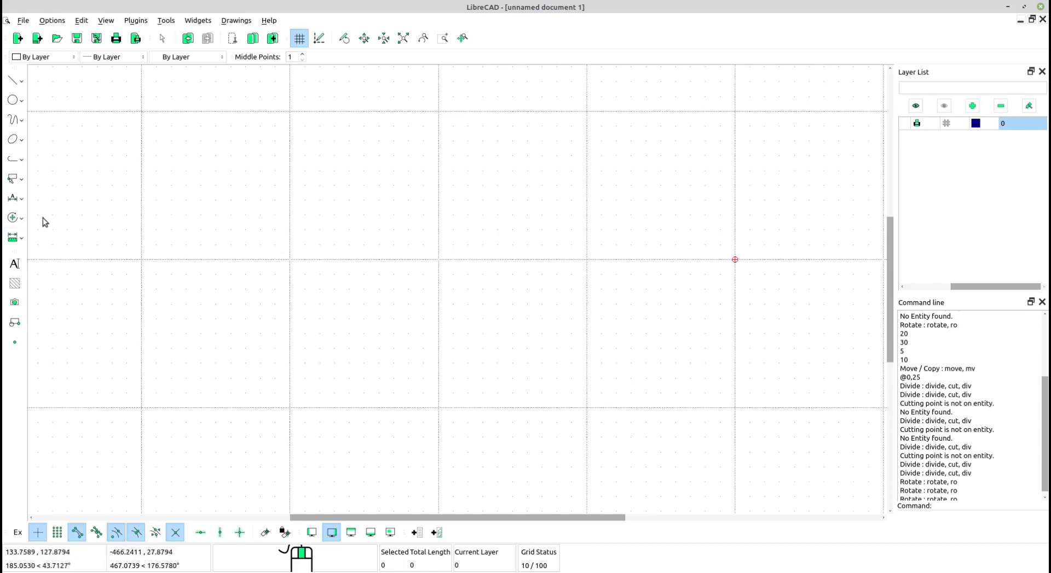
- Draw a circle of radius 20 centred at about (300, 100), using the Center, Point circle tool
{"action": "left_click", "coordinate": [13, 100]}
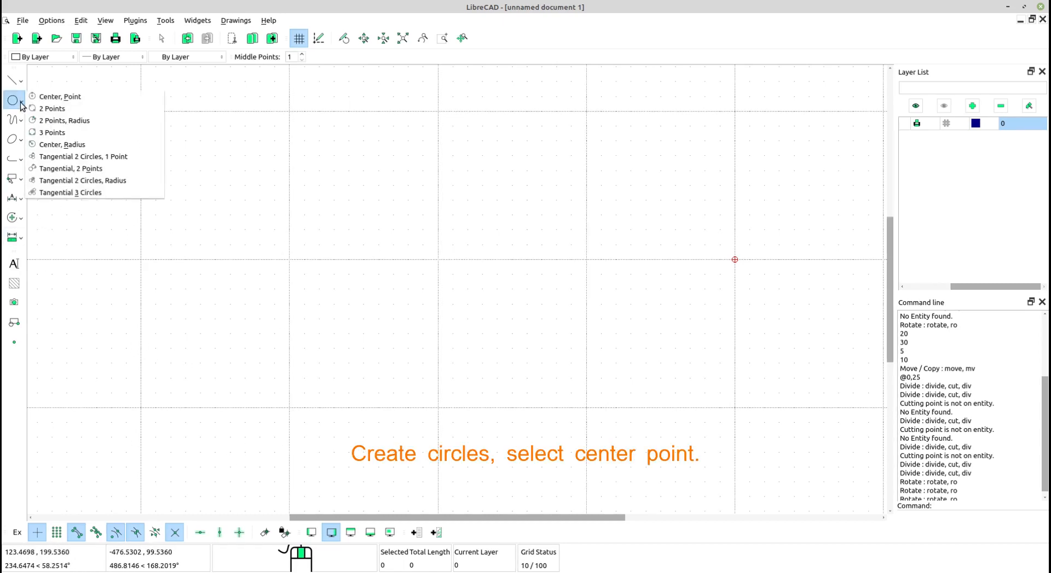
{"action": "left_click", "coordinate": [55, 97]}
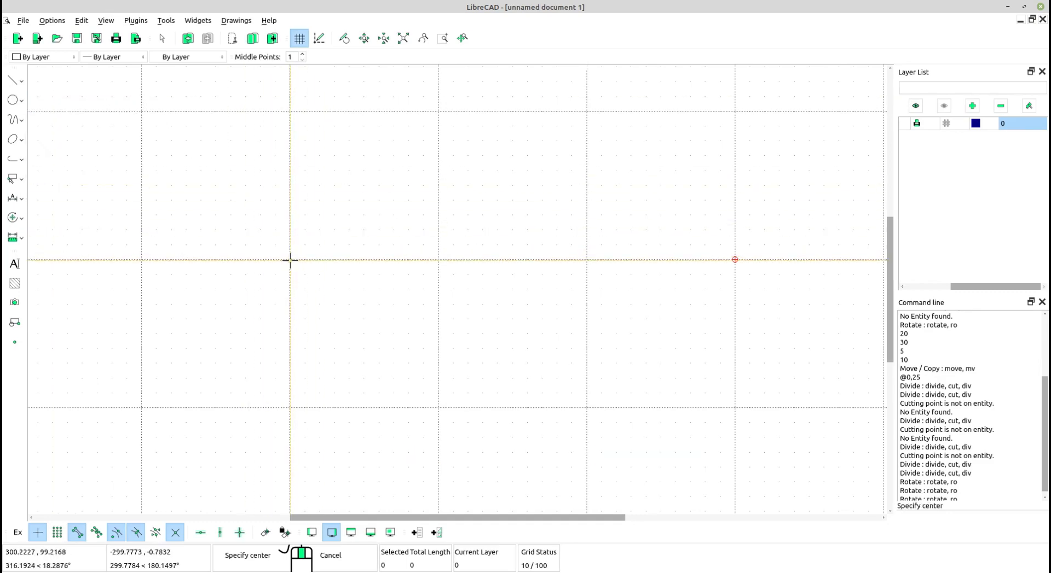
{"action": "scroll", "coordinate": [290, 261], "scroll_direction": "up", "scroll_amount": 1}
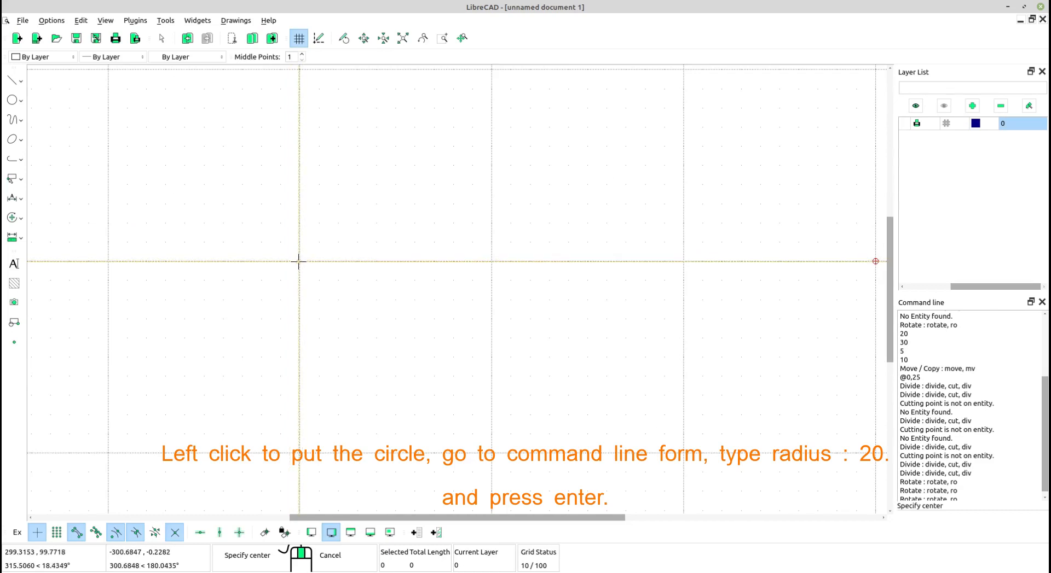
{"action": "left_click", "coordinate": [300, 261]}
{"action": "scroll", "coordinate": [329, 268], "scroll_direction": "down", "scroll_amount": 2}
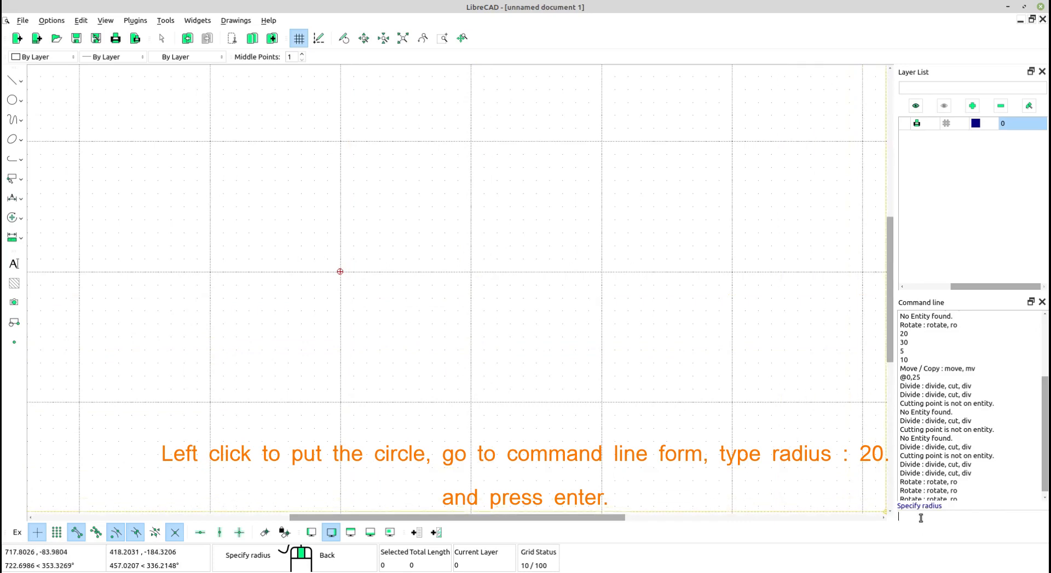
{"action": "key", "text": "Return"}
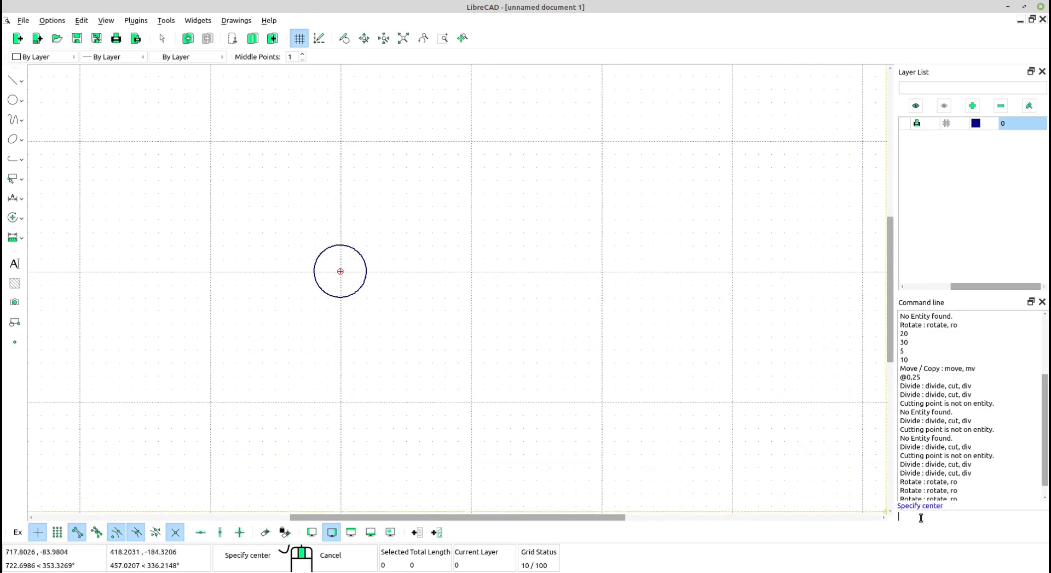
- Draw a concentric circle of radius 30 around the radius 20 circle
{"action": "left_click", "coordinate": [340, 272]}
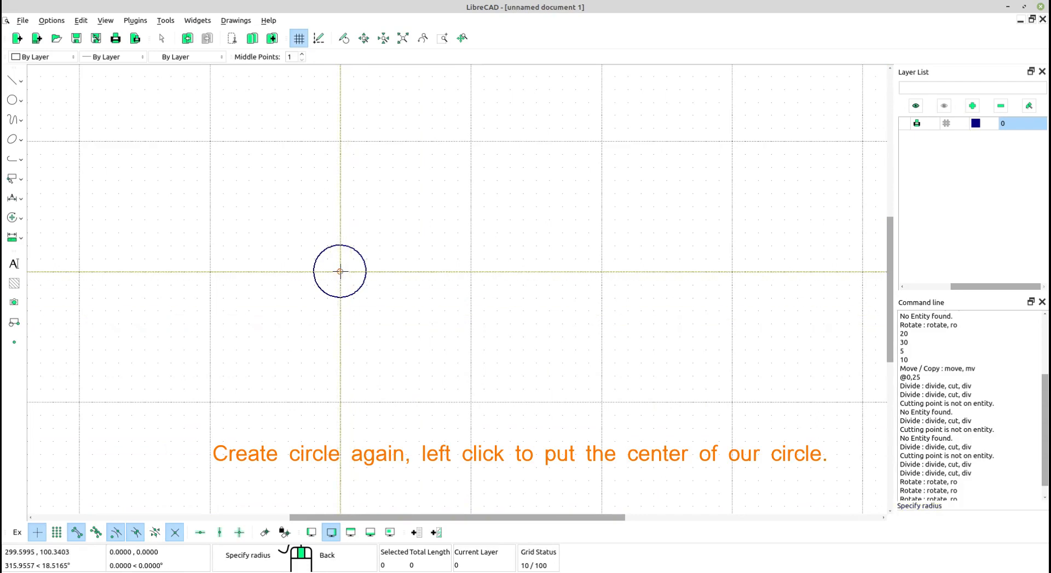
{"action": "left_click", "coordinate": [913, 514]}
{"action": "type", "text": "30"}
{"action": "key", "text": "Return"}
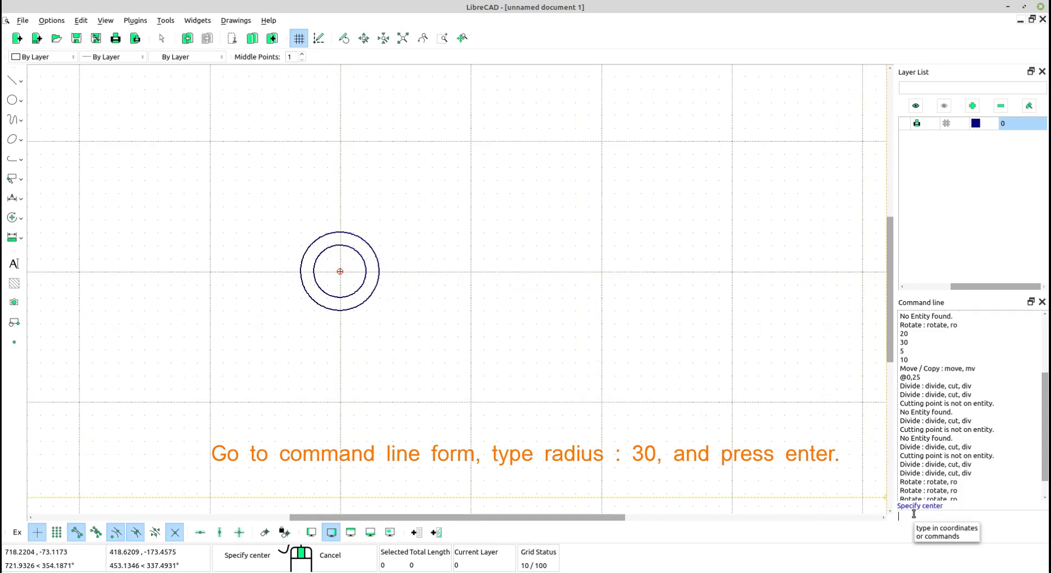
- Draw a vertical line of length 90 downward from the circles' common centre, with its snap point set to End
{"action": "scroll", "coordinate": [340, 298], "scroll_direction": "up", "scroll_amount": 4}
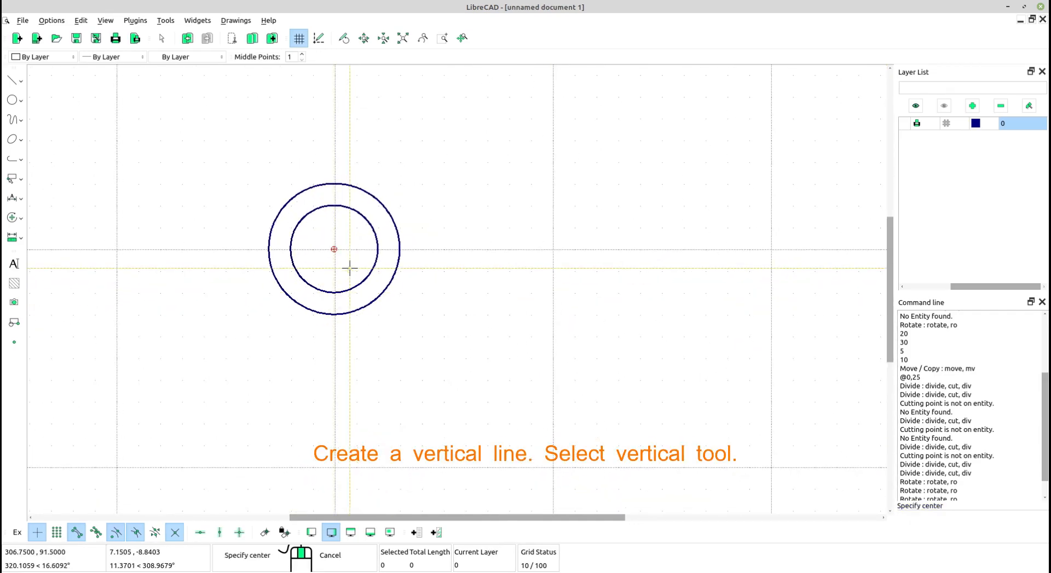
{"action": "left_click", "coordinate": [14, 81]}
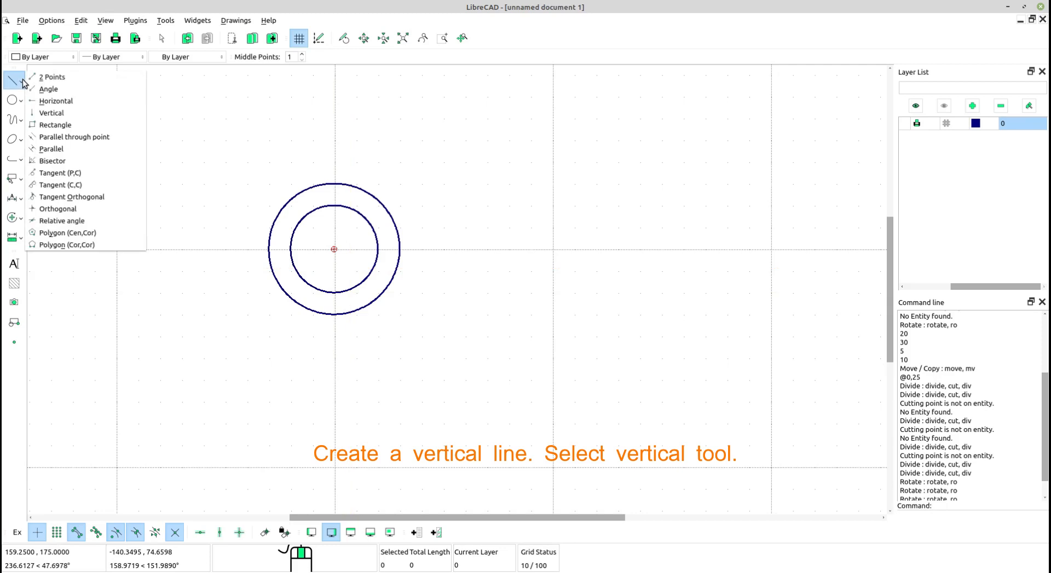
{"action": "left_click", "coordinate": [52, 113]}
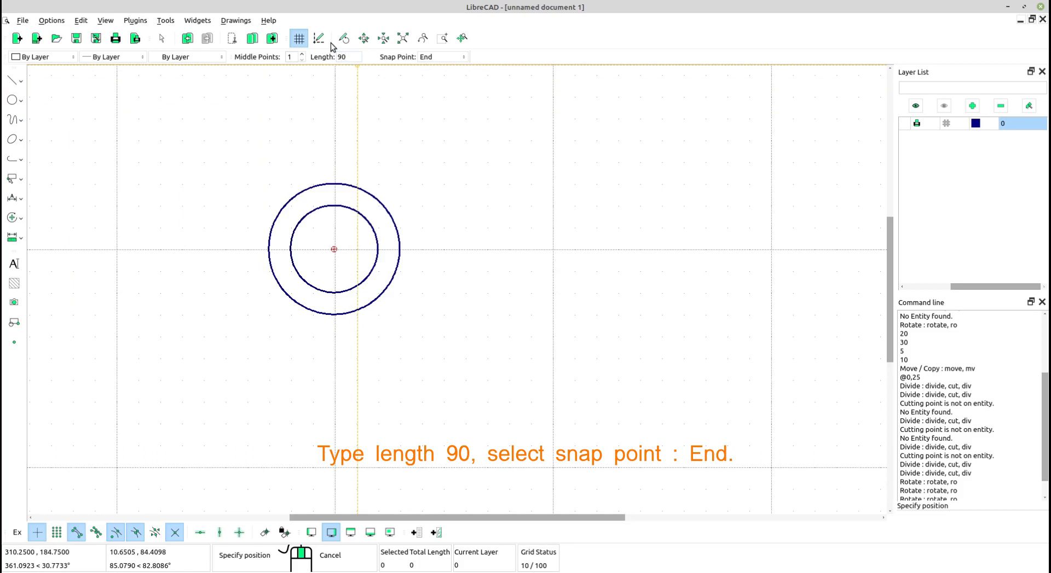
{"action": "left_click", "coordinate": [450, 58]}
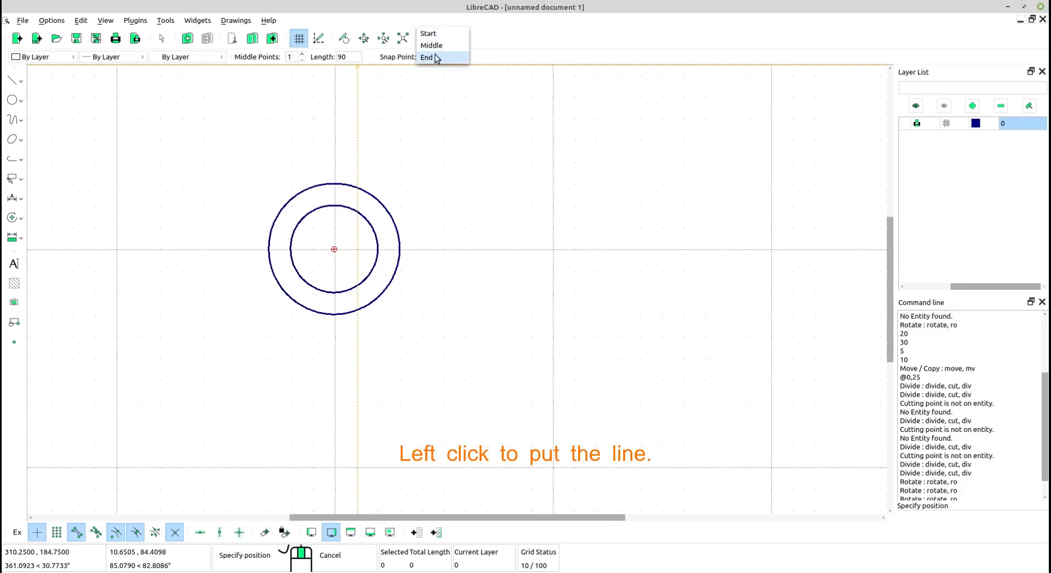
{"action": "left_click", "coordinate": [427, 58]}
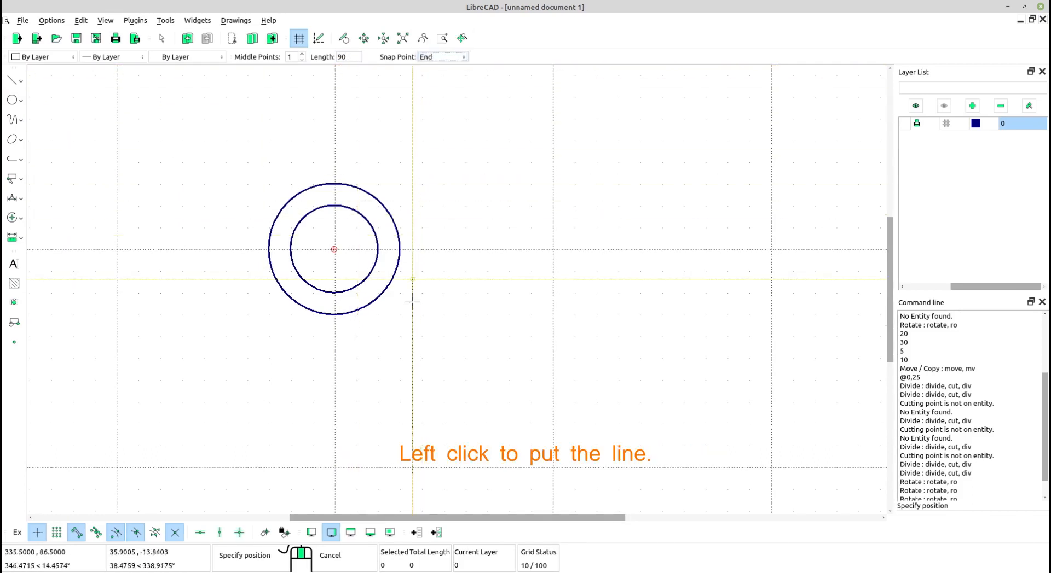
{"action": "scroll", "coordinate": [401, 270], "scroll_direction": "down", "scroll_amount": 2}
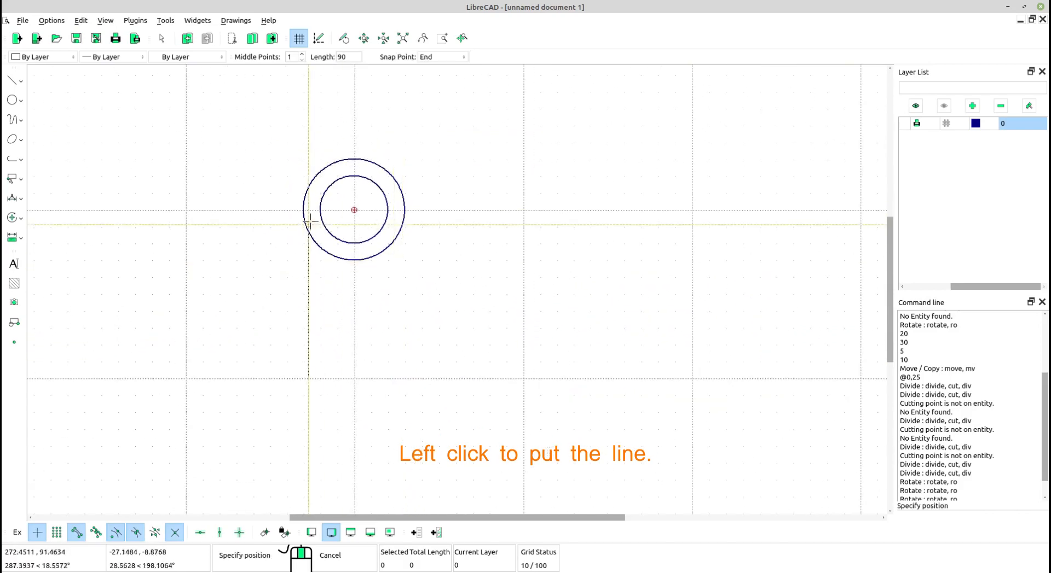
{"action": "left_click", "coordinate": [351, 211]}
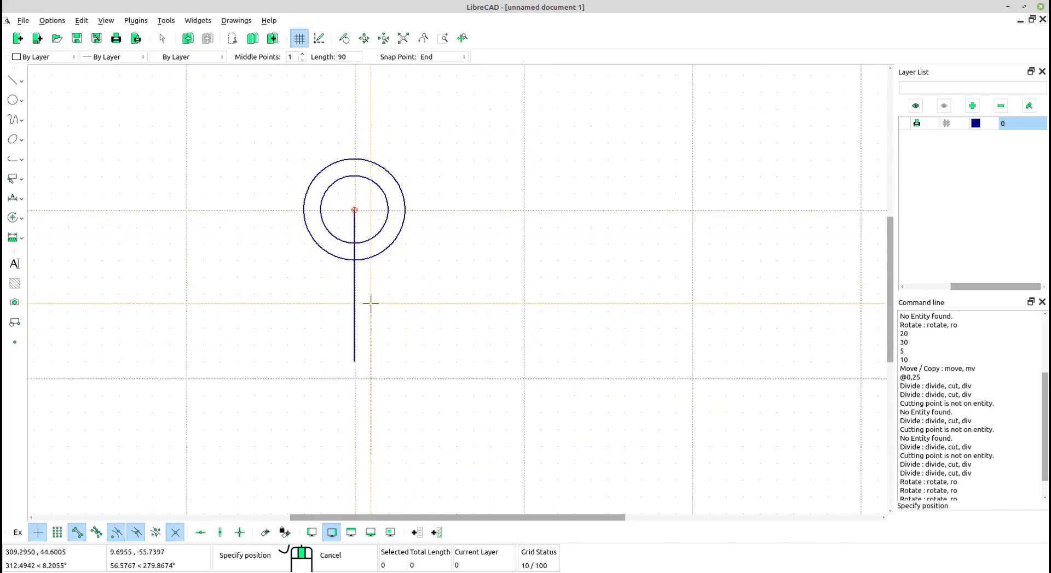
- Draw a circle of radius 5 centred on the lower end of the vertical line
{"action": "scroll", "coordinate": [364, 319], "scroll_direction": "up", "scroll_amount": 5}
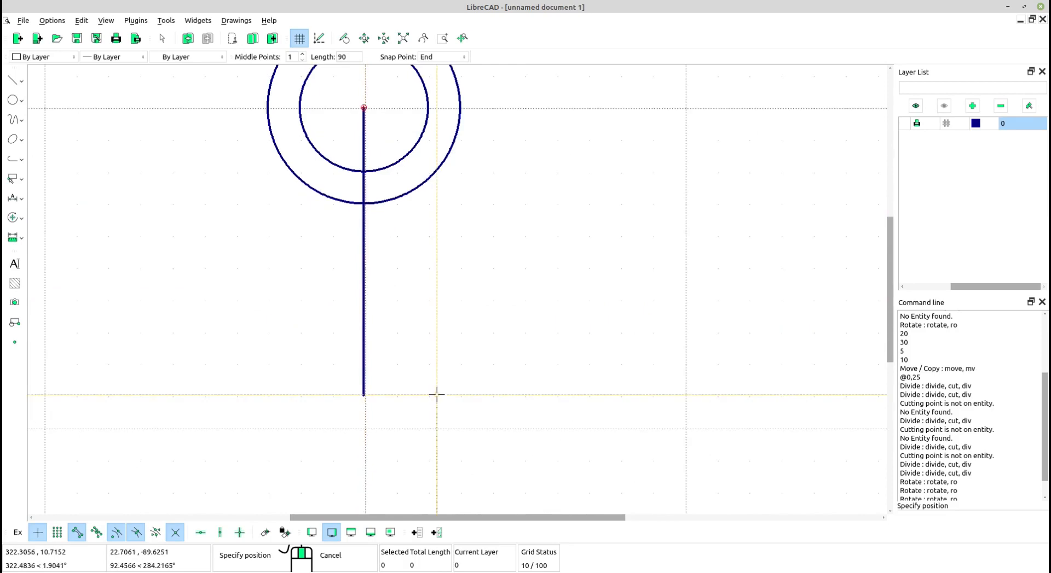
{"action": "middle_click_drag", "start_coordinate": [436, 393], "coordinate": [431, 355]}
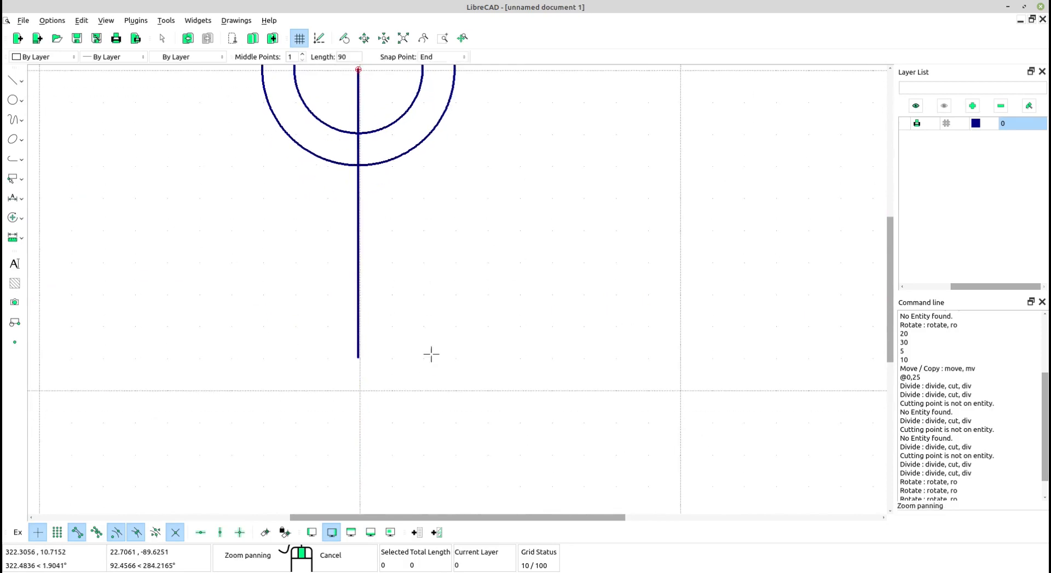
{"action": "left_click", "coordinate": [19, 104]}
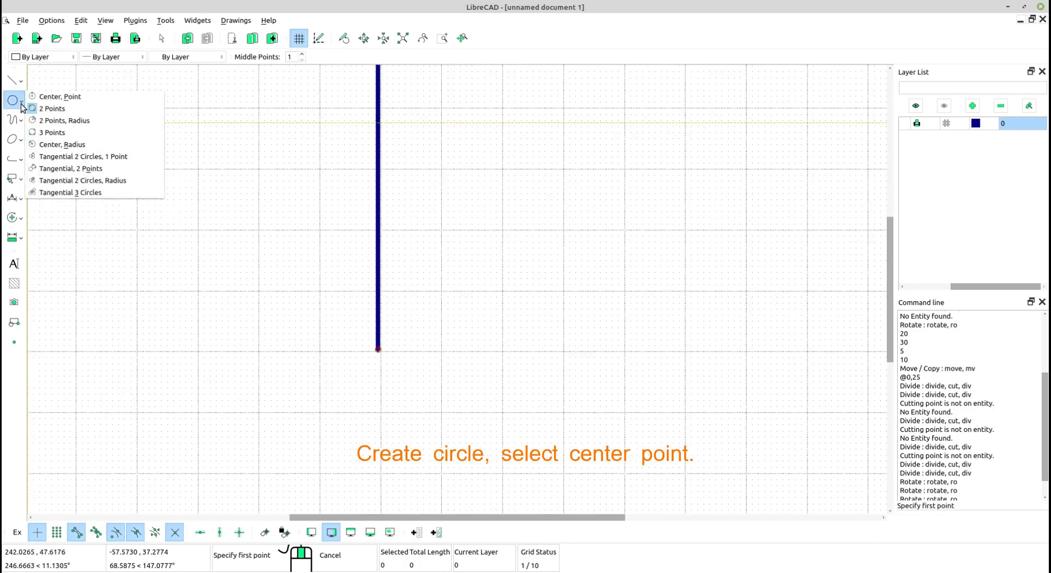
{"action": "left_click", "coordinate": [60, 99]}
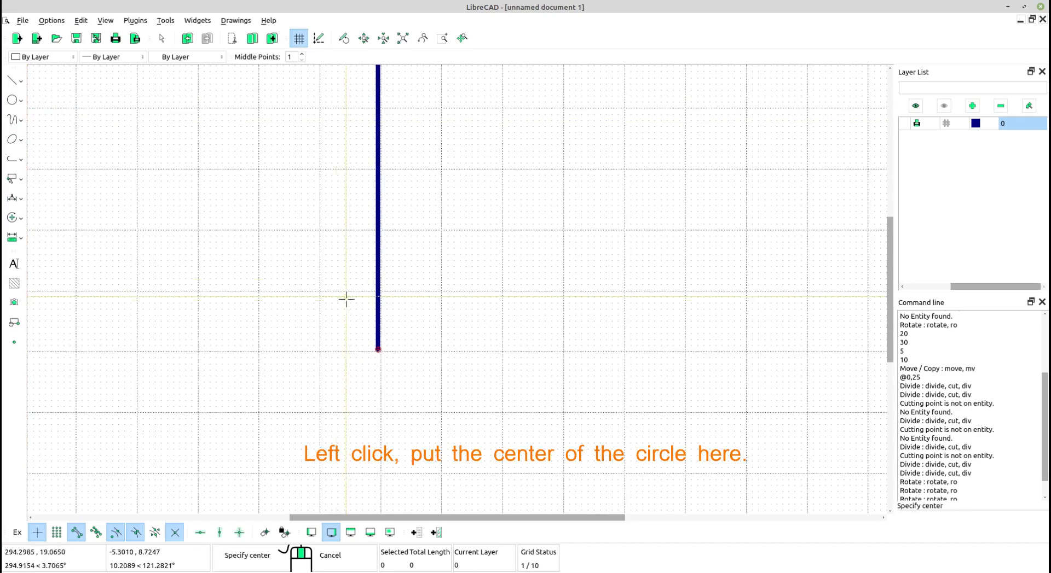
{"action": "left_click", "coordinate": [377, 349]}
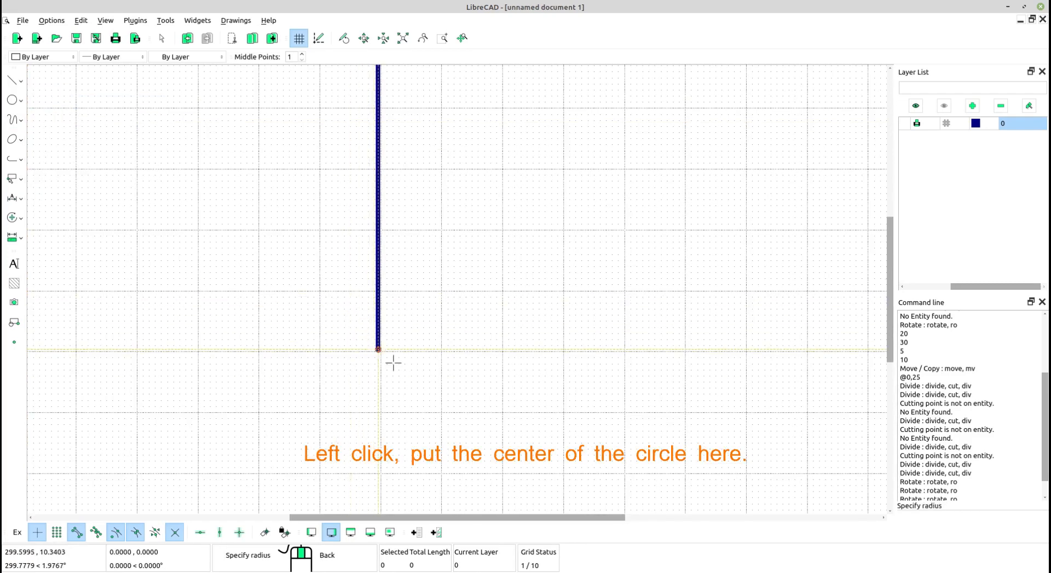
{"action": "left_click", "coordinate": [904, 516]}
{"action": "type", "text": "5"}
{"action": "key", "text": "Return"}
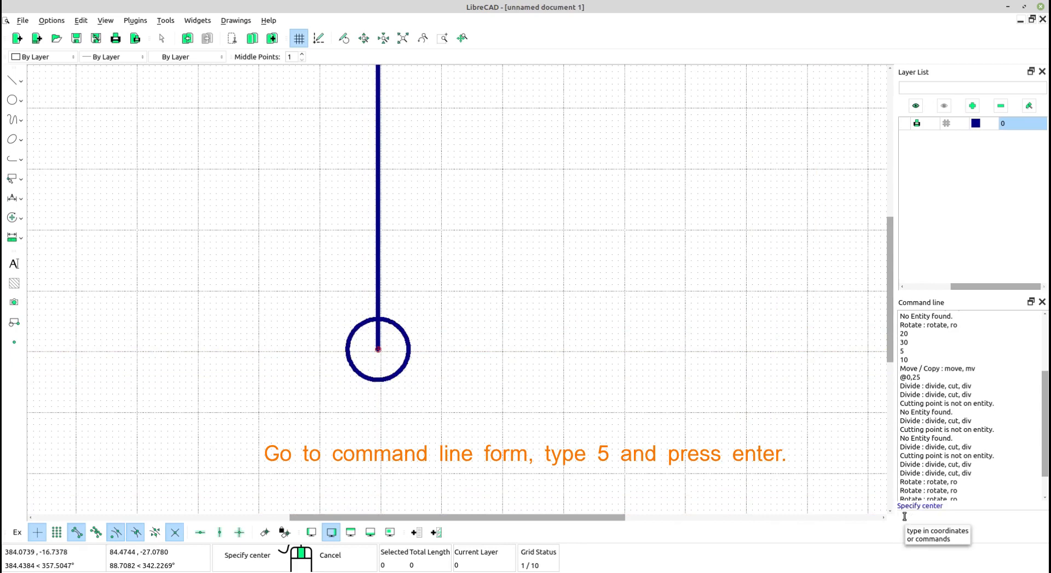
- Draw a circle of radius 10 concentric with the radius 5 circle at the line's lower end and end the circle command
{"action": "scroll", "coordinate": [580, 420], "scroll_direction": "down", "scroll_amount": 3}
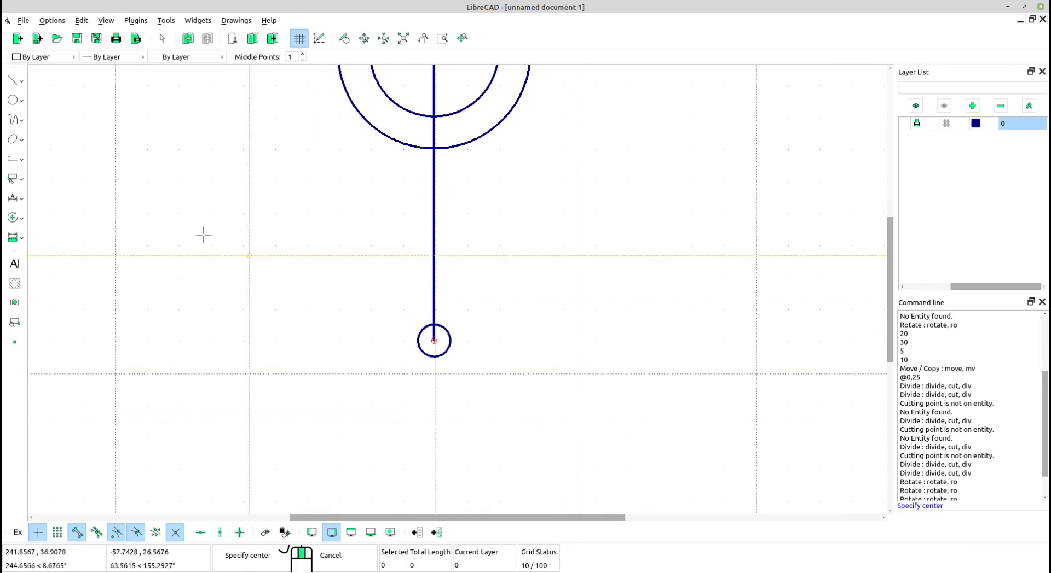
{"action": "left_click", "coordinate": [14, 100]}
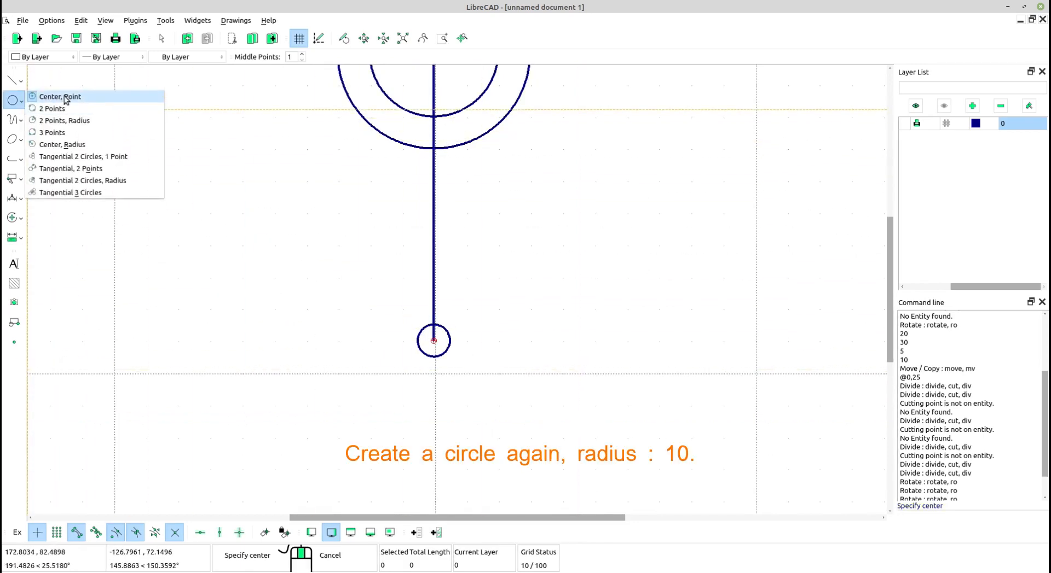
{"action": "left_click", "coordinate": [64, 96]}
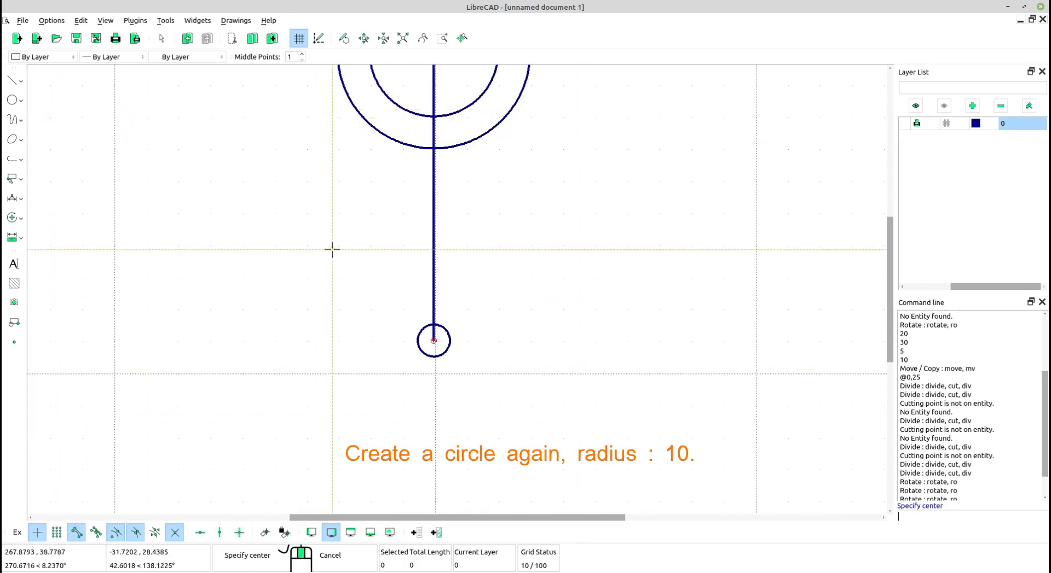
{"action": "left_click", "coordinate": [433, 341]}
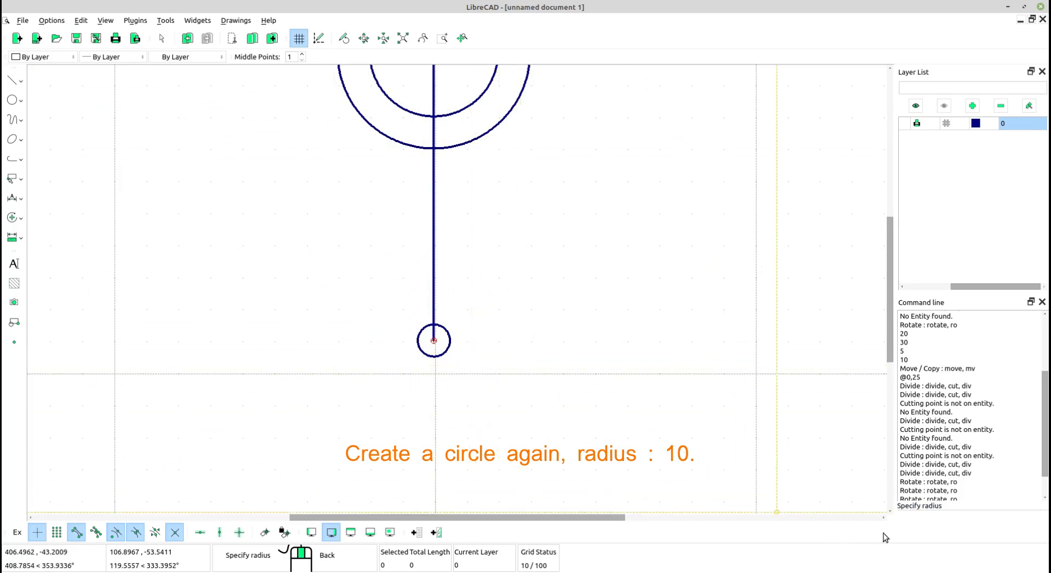
{"action": "left_click", "coordinate": [907, 517]}
{"action": "type", "text": "10"}
{"action": "key", "text": "Return"}
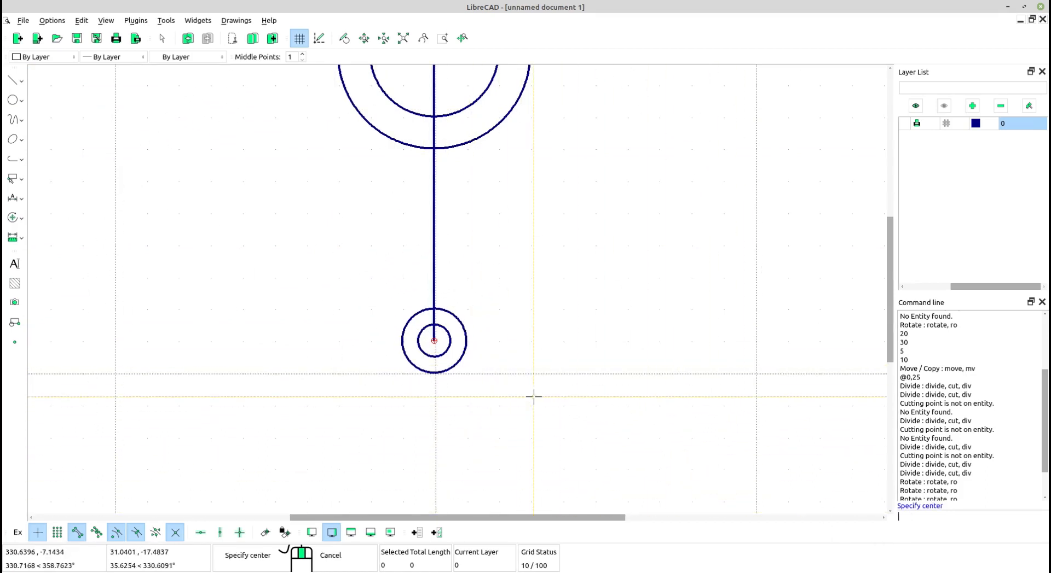
{"action": "scroll", "coordinate": [449, 343], "scroll_direction": "down", "scroll_amount": 3}
{"action": "mouse_move", "coordinate": [449, 343]}
{"action": "middle_mouse_down"}
{"action": "mouse_move", "coordinate": [391, 358]}
{"action": "mouse_move", "coordinate": [375, 394]}
{"action": "middle_mouse_up"}
{"action": "right_click", "coordinate": [416, 342]}
- Copy the radius 5 circle from its centre by @0,25, keeping the original, and clear the selection
{"action": "scroll", "coordinate": [414, 342], "scroll_direction": "up", "scroll_amount": 2}
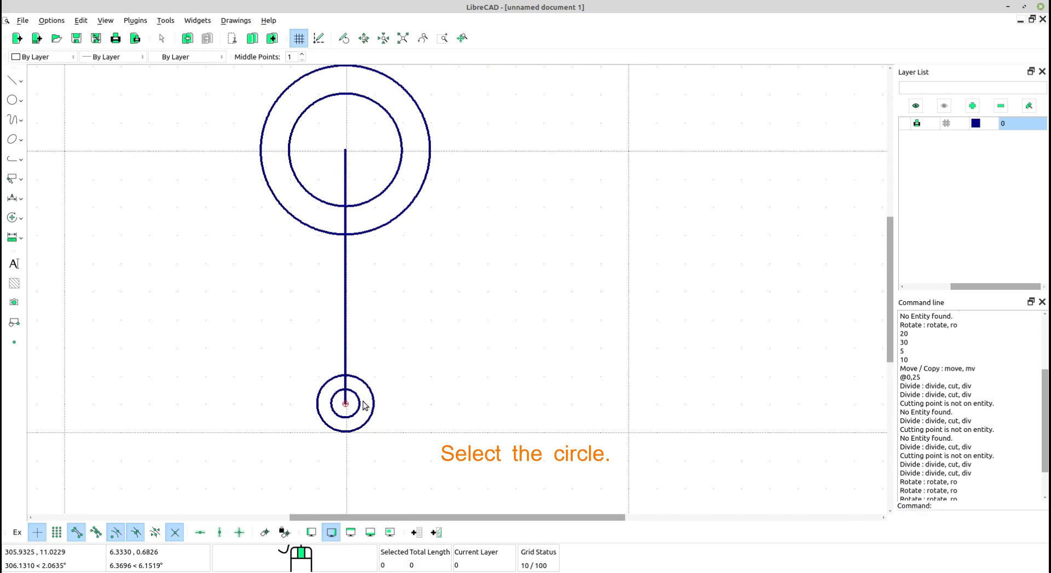
{"action": "left_click", "coordinate": [357, 403]}
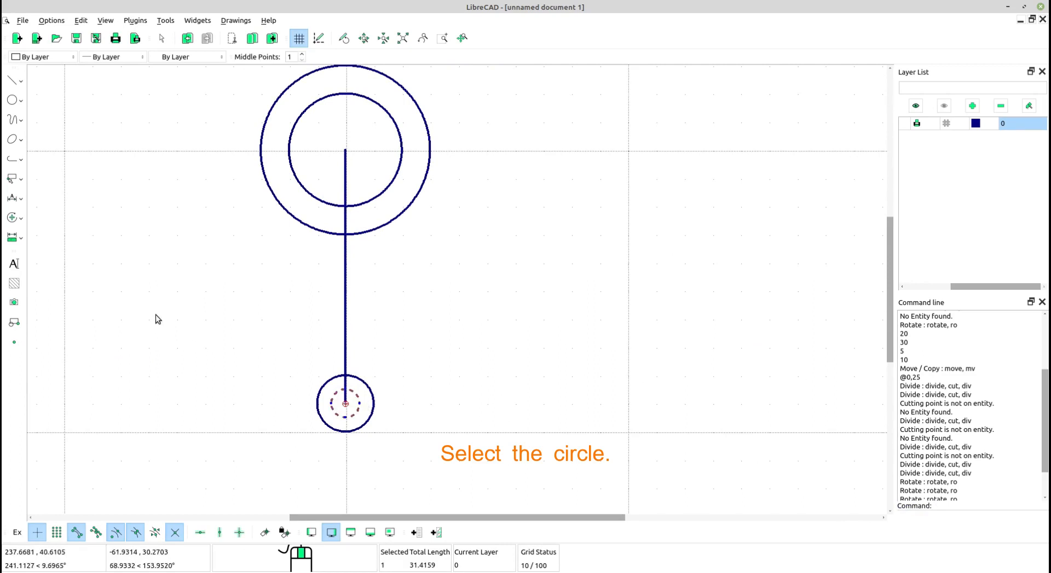
{"action": "left_click", "coordinate": [22, 220]}
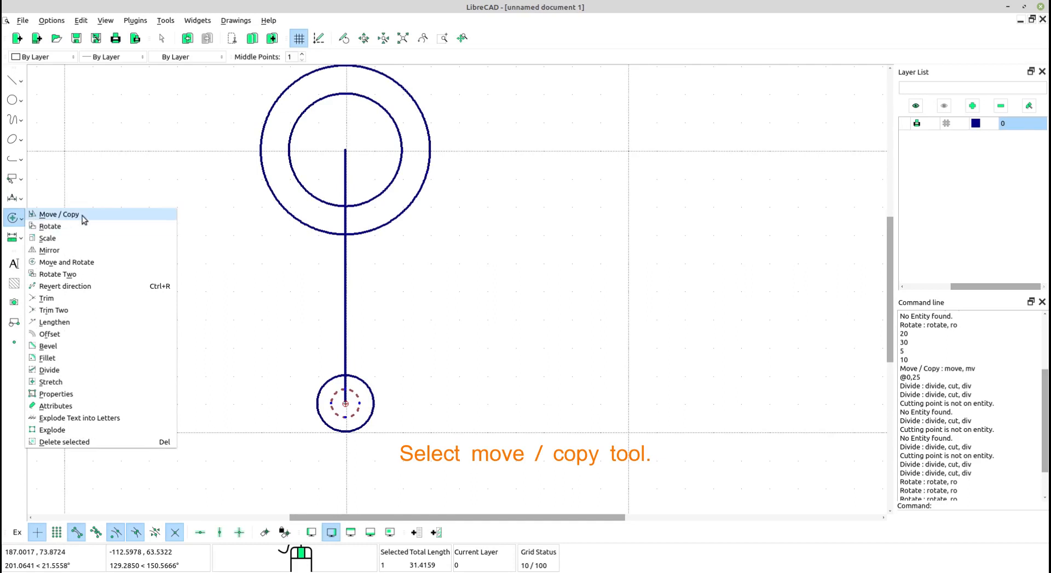
{"action": "left_click", "coordinate": [60, 215]}
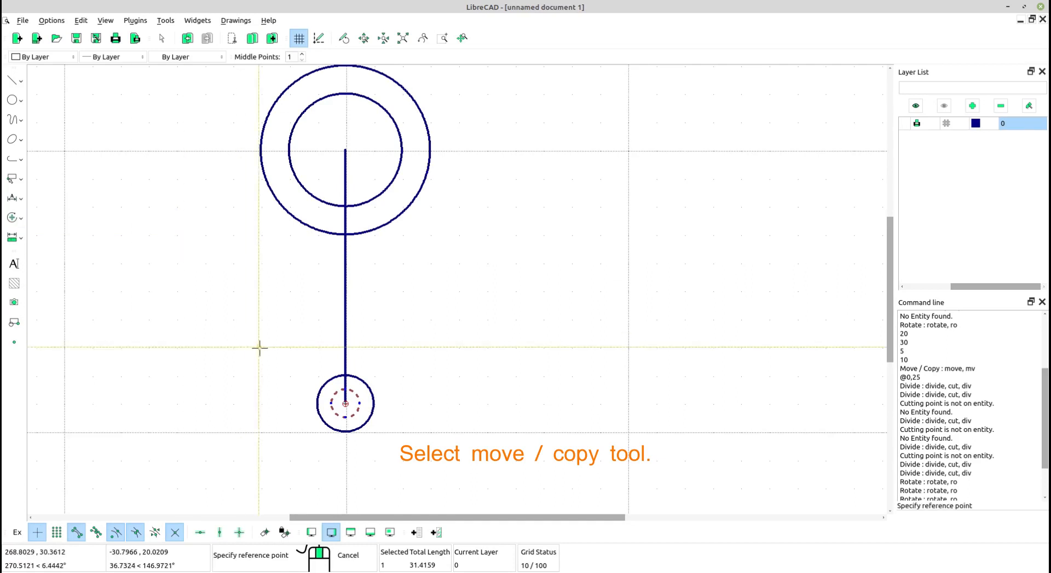
{"action": "left_click", "coordinate": [346, 404]}
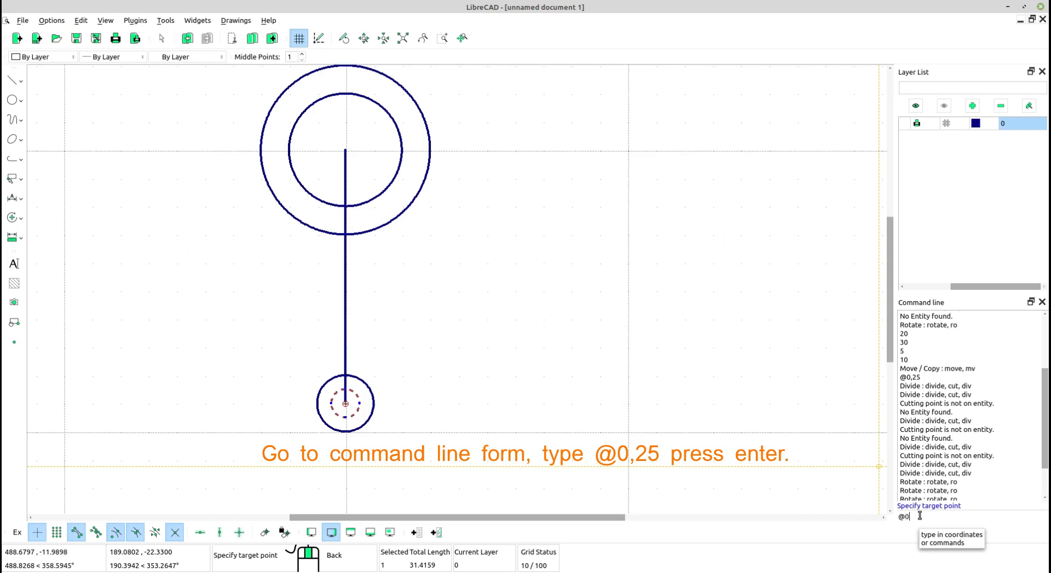
{"action": "type", "text": "5"}
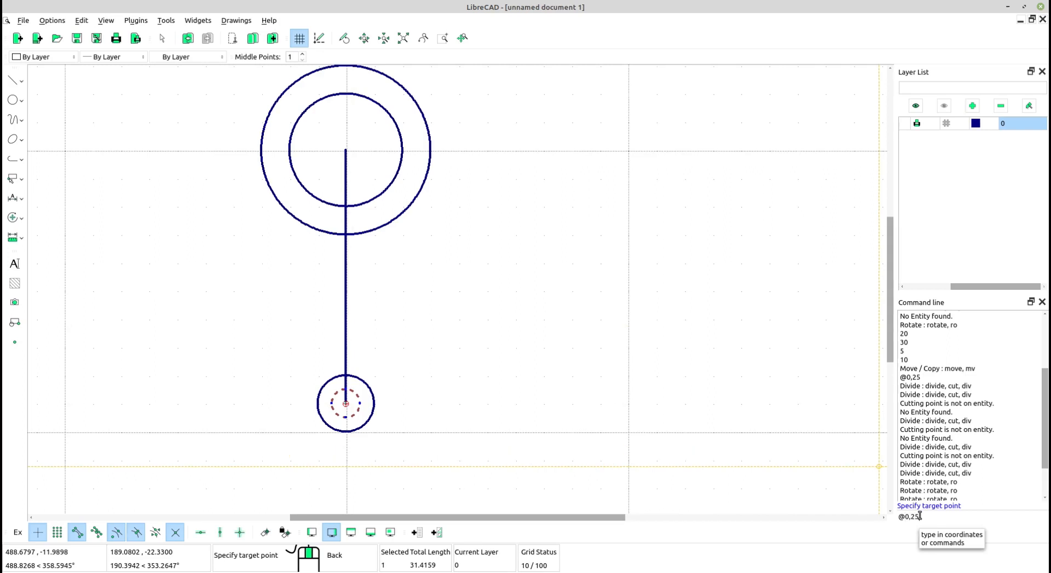
{"action": "key", "text": "Return"}
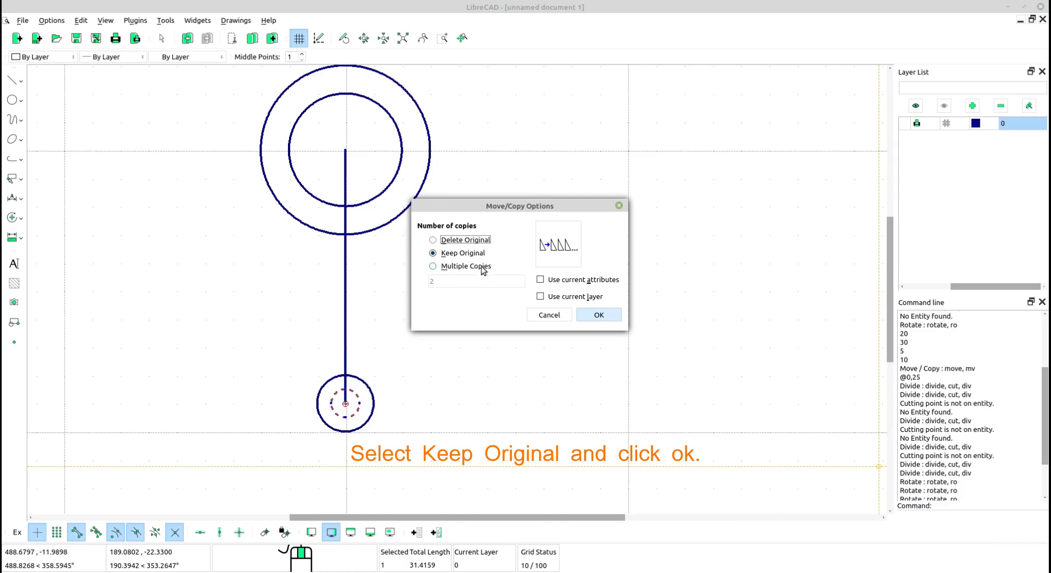
{"action": "left_click", "coordinate": [595, 317]}
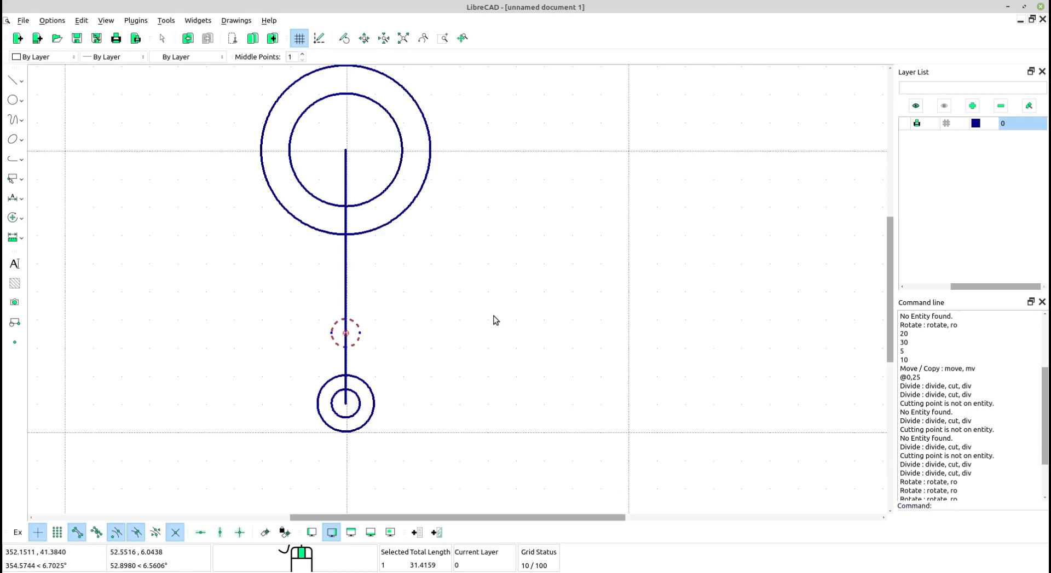
{"action": "key", "text": "Escape"}
{"action": "scroll", "coordinate": [355, 351], "scroll_direction": "up", "scroll_amount": 2}
{"action": "middle_click_drag", "start_coordinate": [371, 350], "coordinate": [376, 342]}
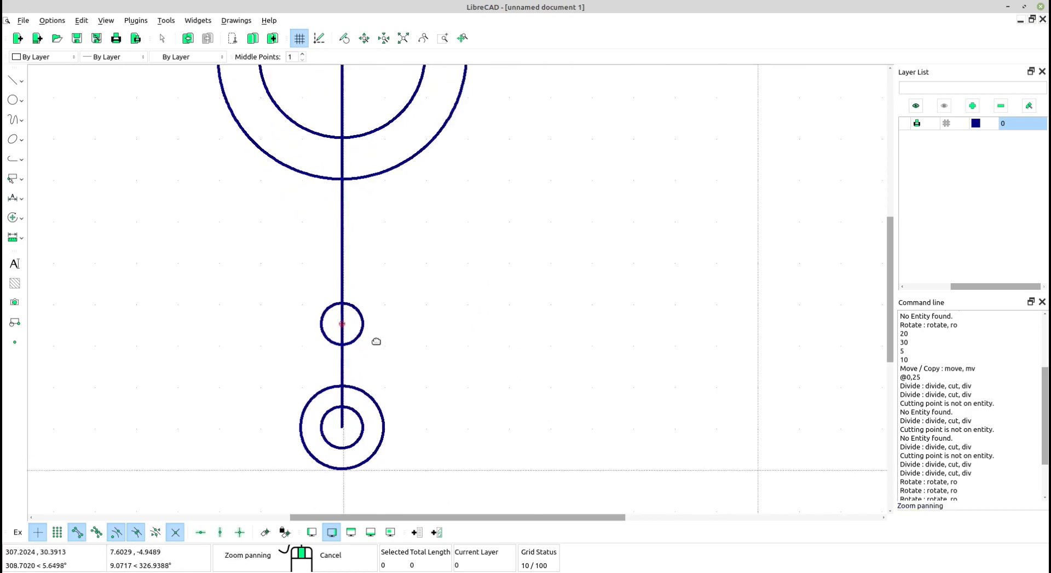
{"action": "scroll", "coordinate": [376, 341], "scroll_direction": "down", "scroll_amount": 2}
{"action": "scroll", "coordinate": [377, 341], "scroll_direction": "up", "scroll_amount": 1}
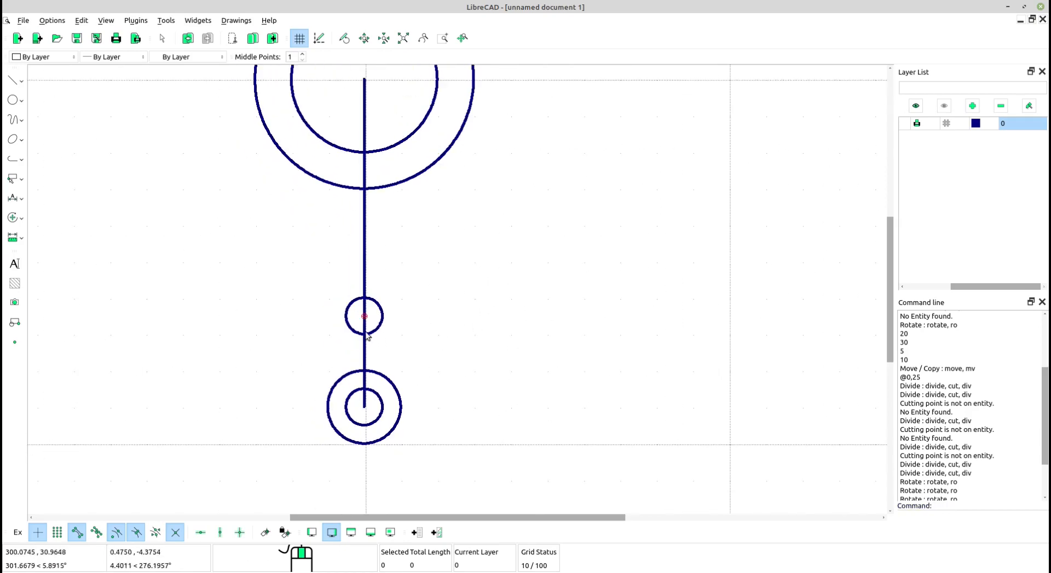
- Draw two vertical two-point lines joining the left and right quadrant points of the two radius 5 circles
{"action": "scroll", "coordinate": [214, 232], "scroll_direction": "down", "scroll_amount": 2}
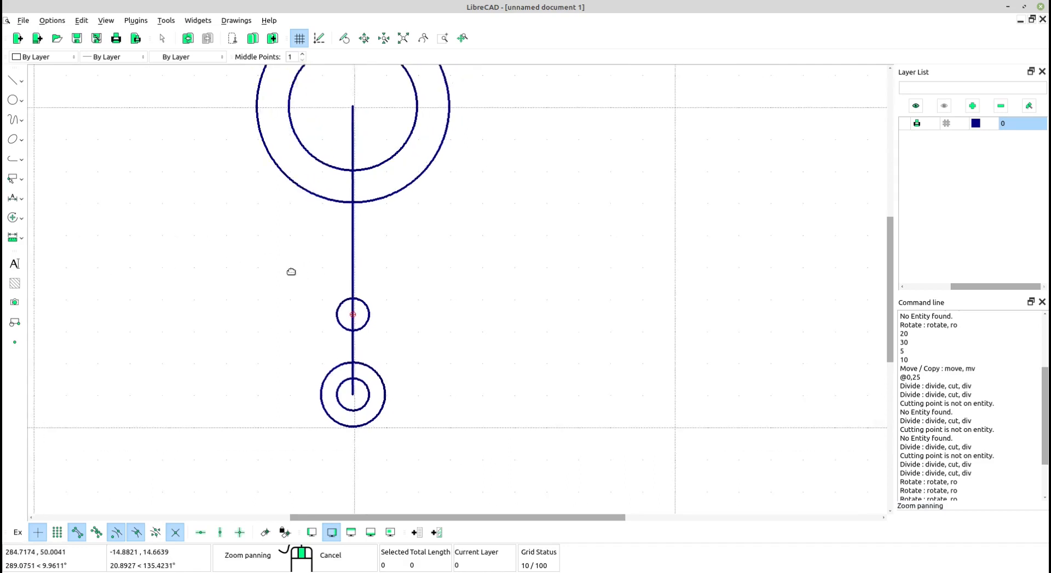
{"action": "left_click", "coordinate": [22, 82]}
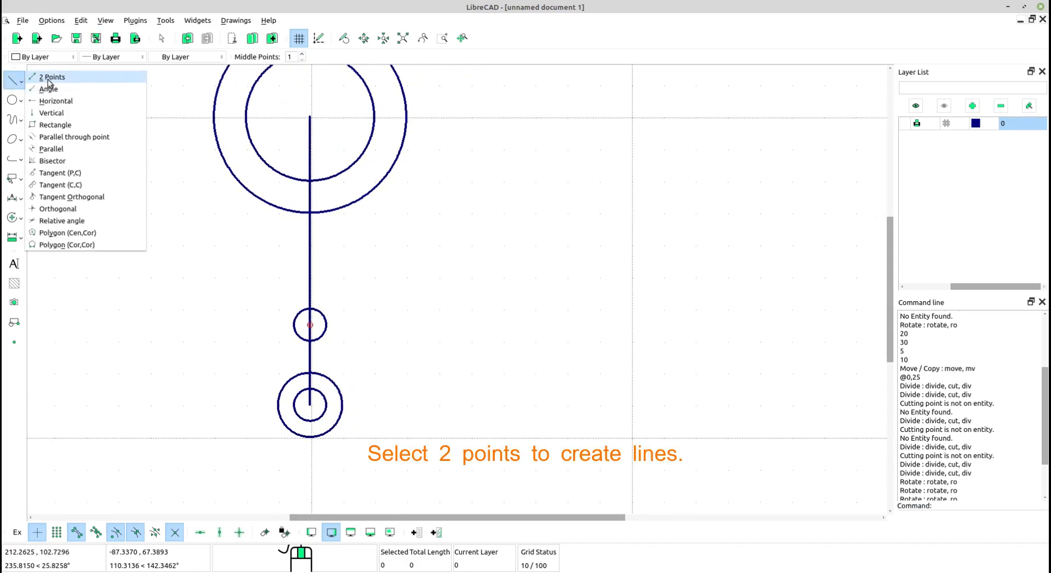
{"action": "left_click", "coordinate": [60, 78]}
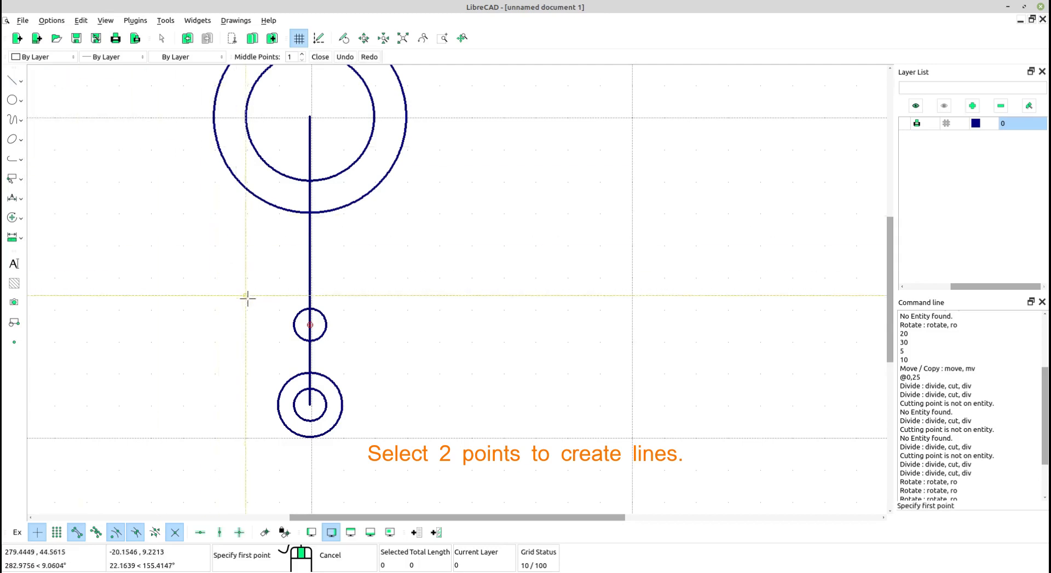
{"action": "left_click", "coordinate": [294, 325]}
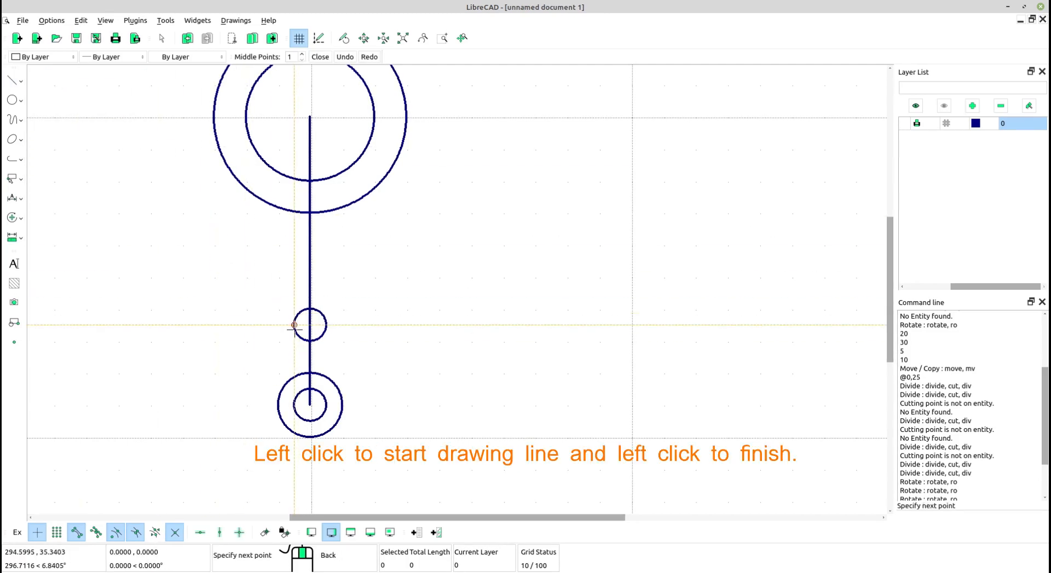
{"action": "left_click", "coordinate": [294, 405]}
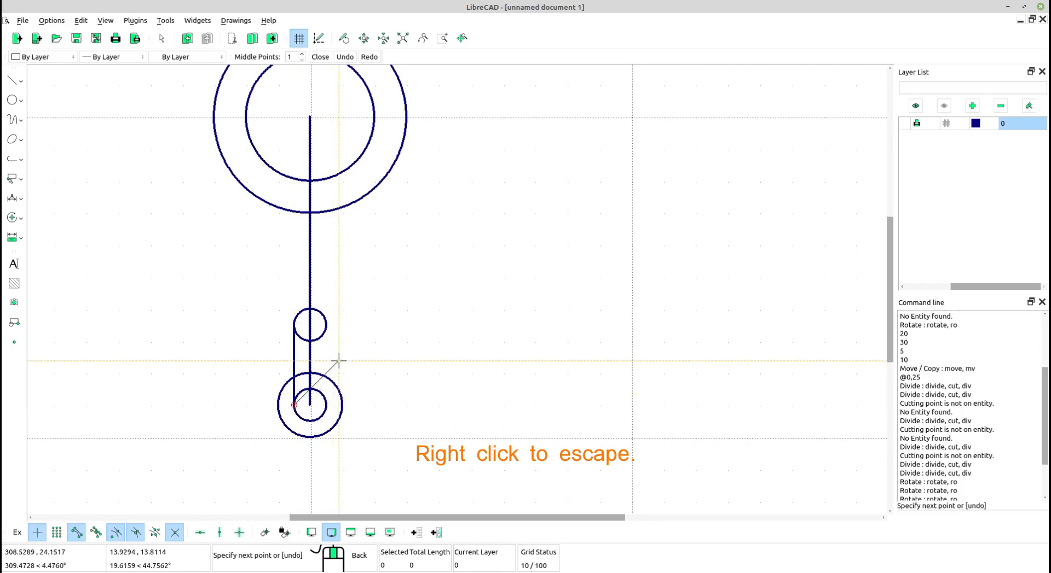
{"action": "right_click", "coordinate": [326, 325]}
{"action": "left_click", "coordinate": [326, 325]}
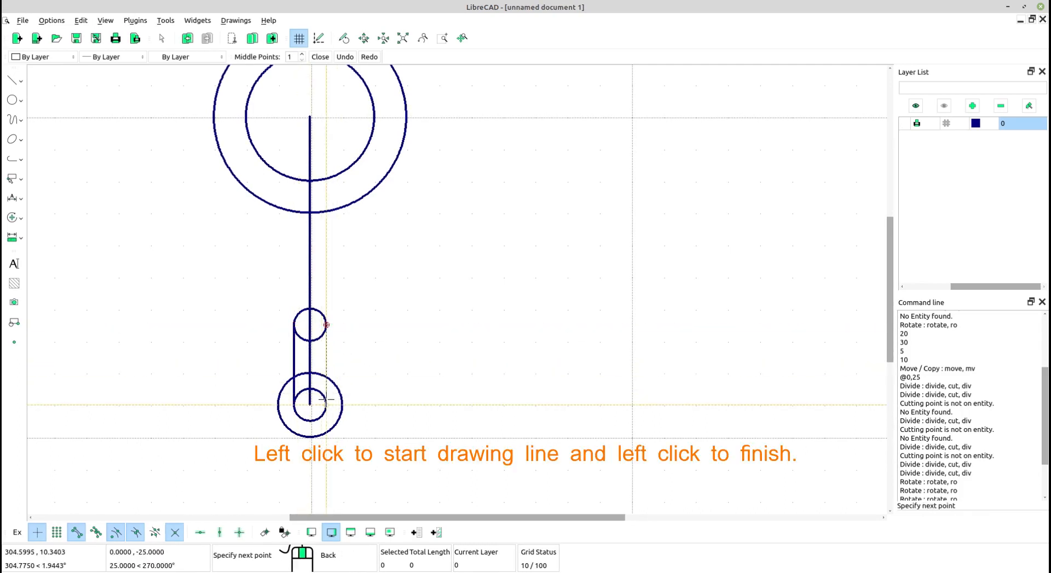
{"action": "left_click", "coordinate": [326, 405]}
{"action": "right_click", "coordinate": [349, 370]}
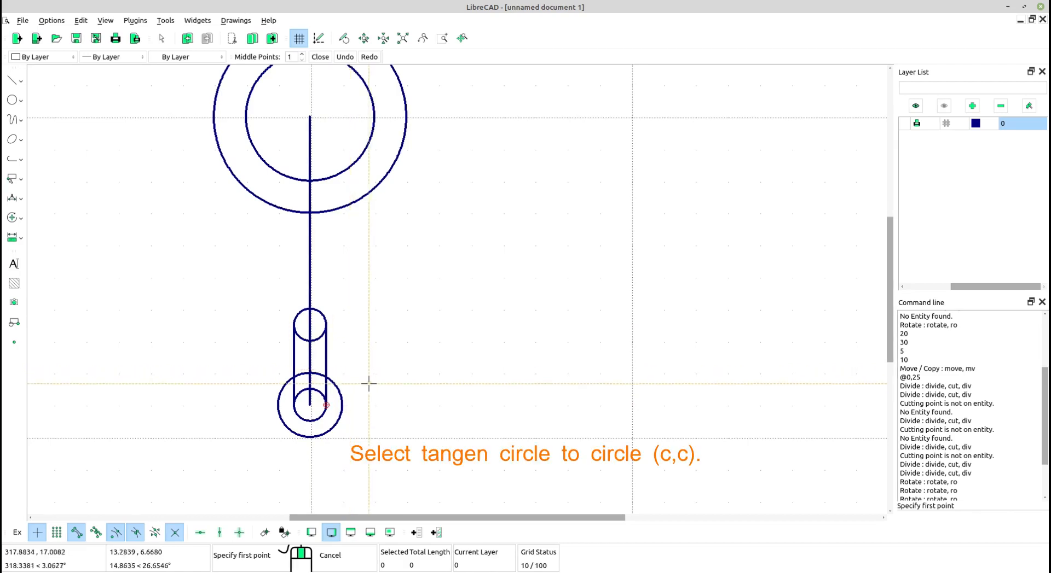
- Draw a circle-to-circle tangent line on the left side between the radius 30 circle and the radius 10 circle
{"action": "left_click", "coordinate": [11, 83]}
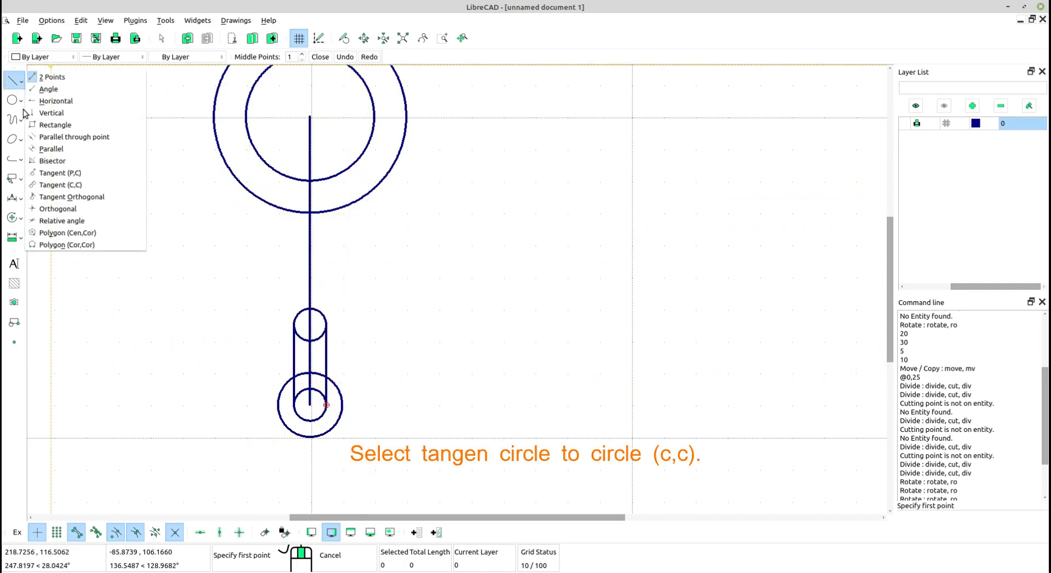
{"action": "left_click", "coordinate": [64, 185]}
{"action": "scroll", "coordinate": [152, 192], "scroll_direction": "down", "scroll_amount": 2}
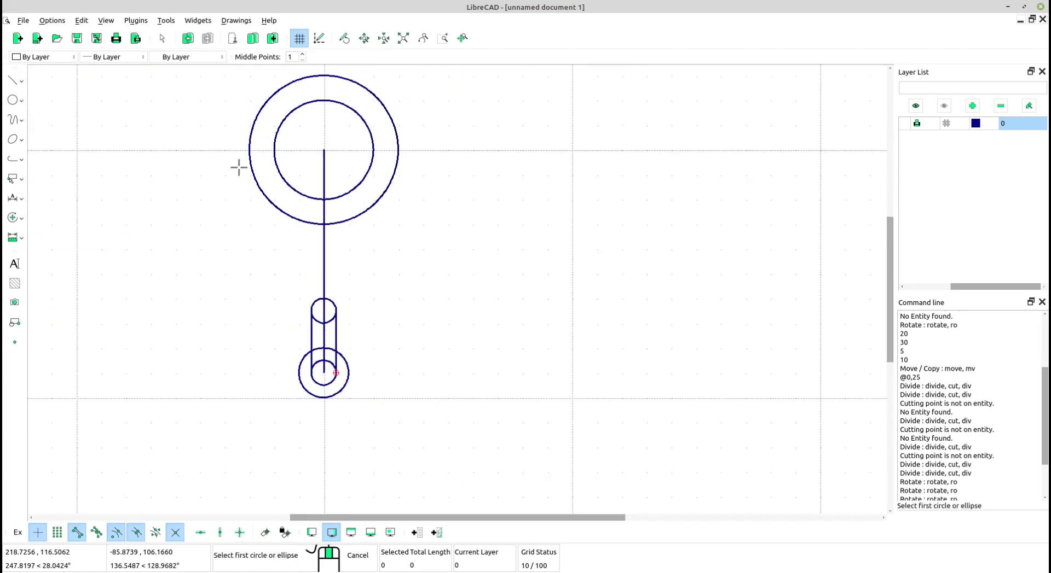
{"action": "left_click", "coordinate": [249, 149]}
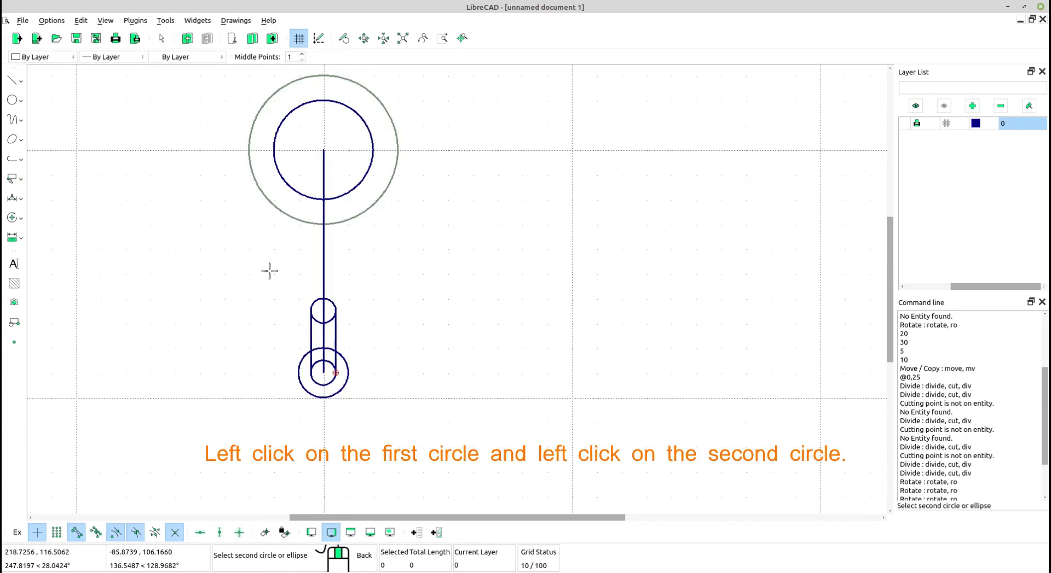
{"action": "left_click", "coordinate": [299, 377]}
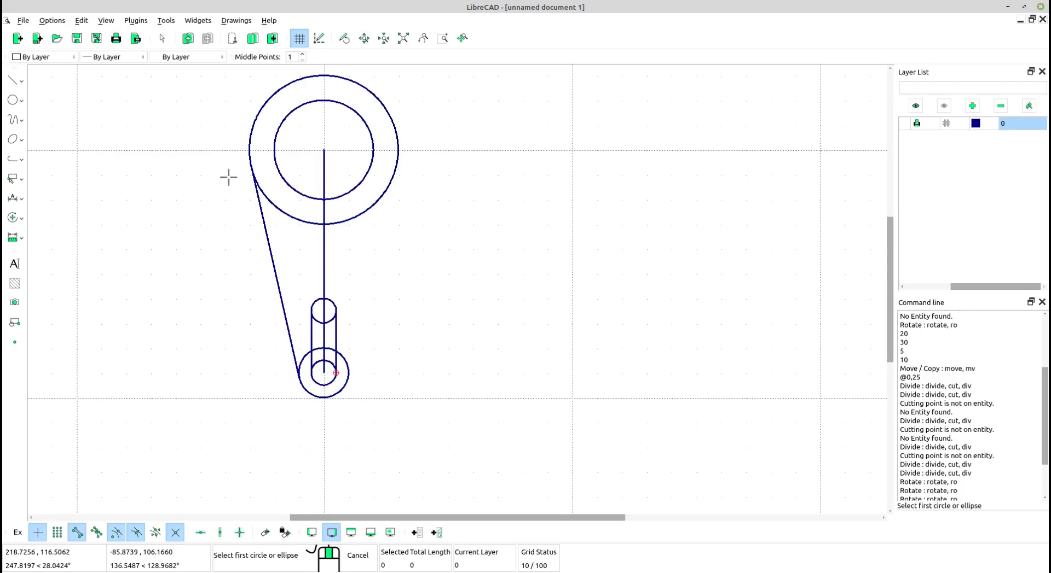
- Draw the matching circle-to-circle tangent line on the right side of the radius 30 and radius 10 circles and end the command
{"action": "left_click", "coordinate": [21, 82]}
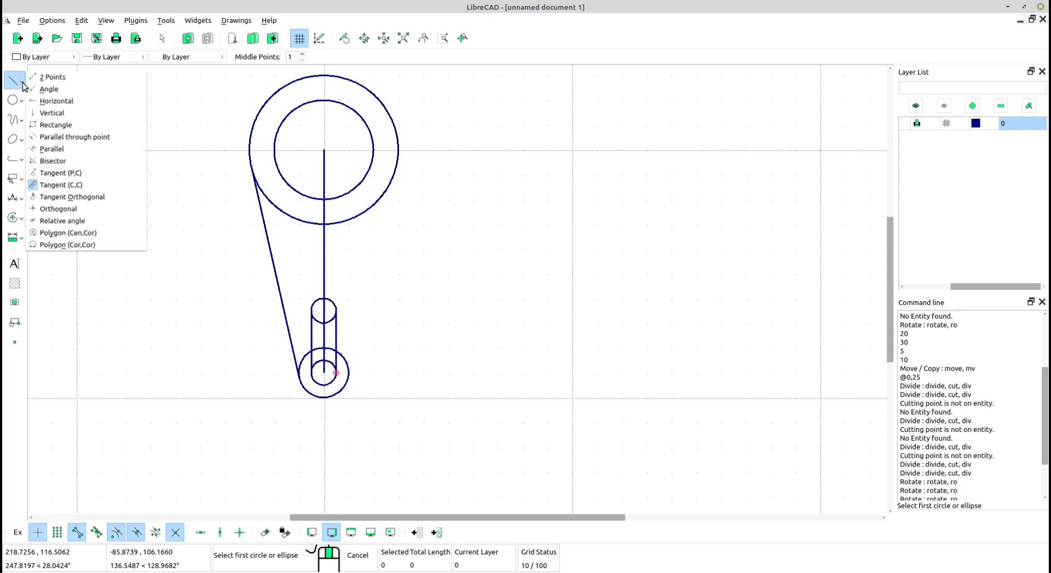
{"action": "left_click", "coordinate": [81, 186]}
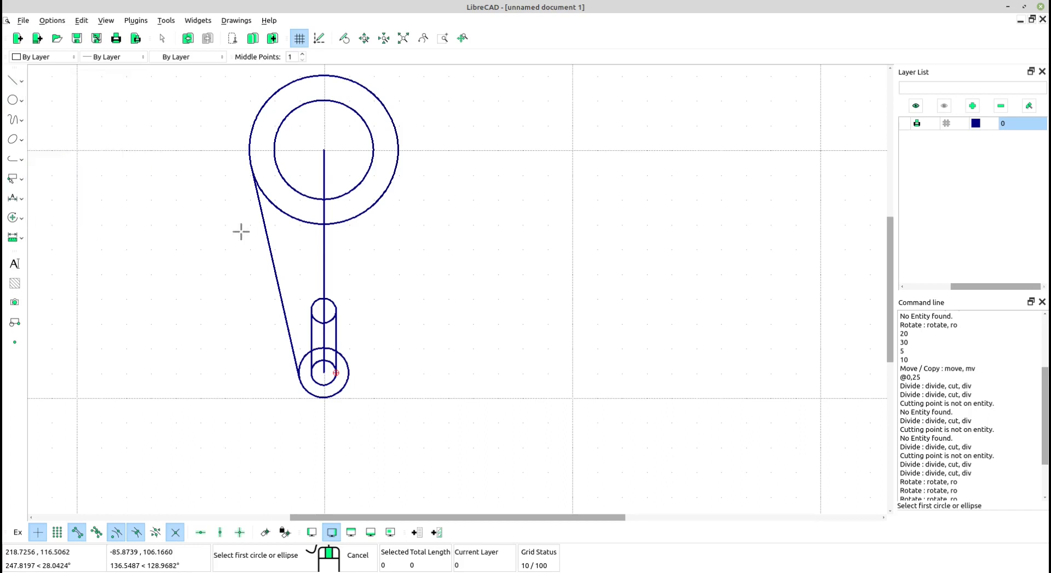
{"action": "left_click", "coordinate": [395, 175]}
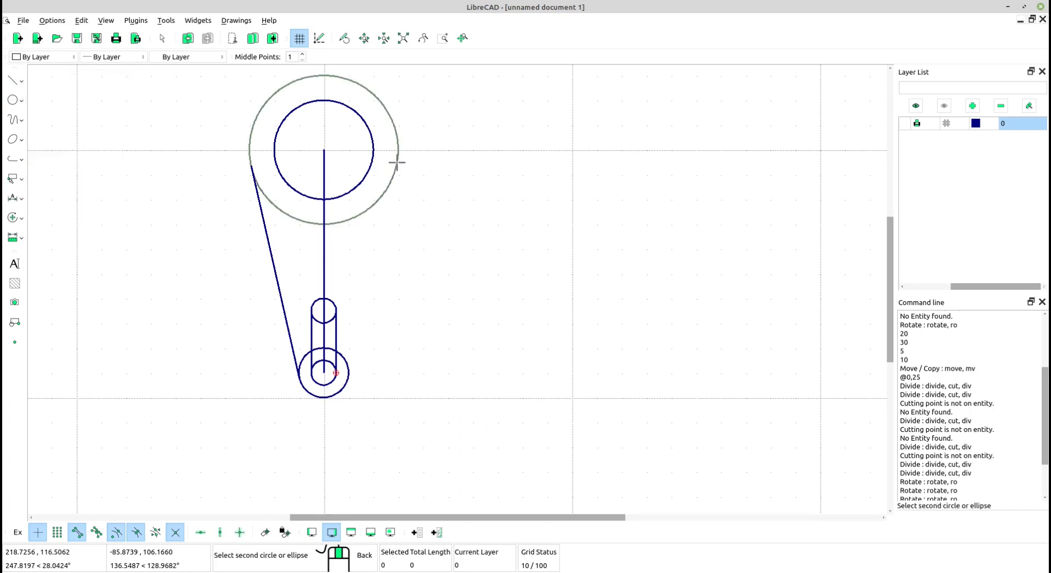
{"action": "left_click", "coordinate": [344, 373]}
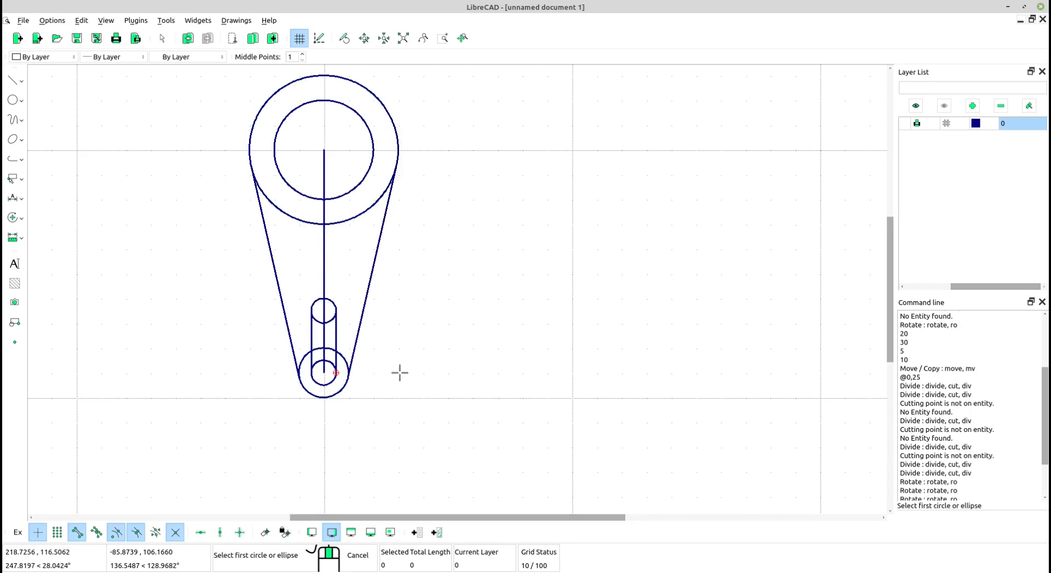
{"action": "right_click", "coordinate": [422, 329]}
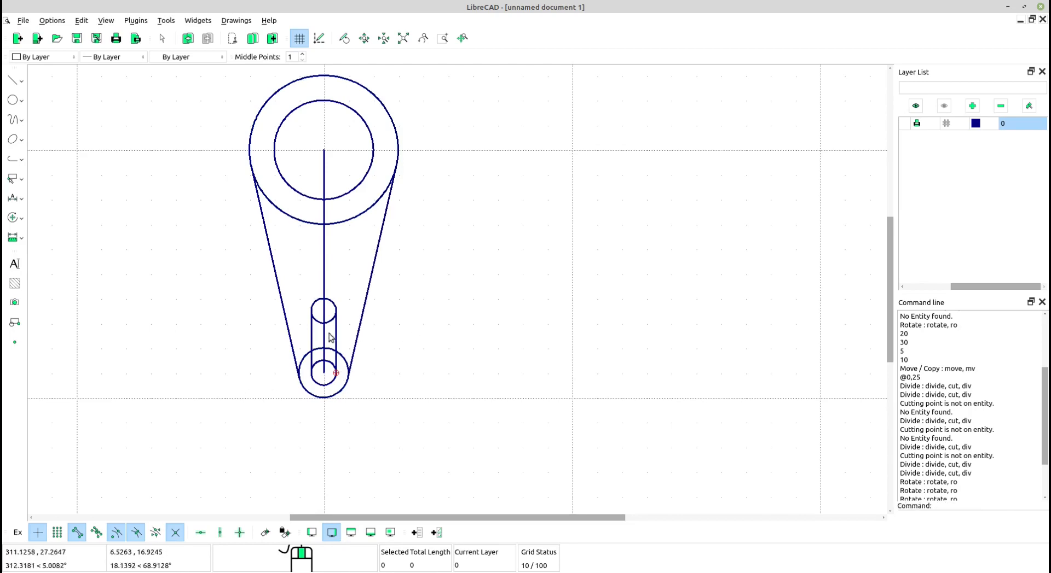
- Delete the vertical centre line of length 90
{"action": "scroll", "coordinate": [427, 350], "scroll_direction": "up", "scroll_amount": 2}
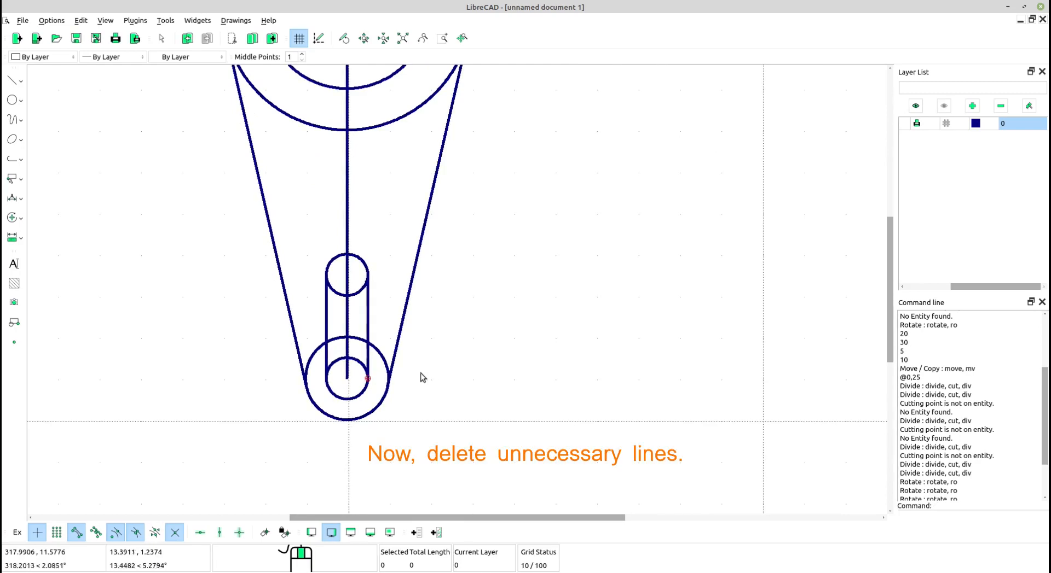
{"action": "middle_click_drag", "start_coordinate": [412, 359], "coordinate": [404, 413]}
{"action": "scroll", "coordinate": [434, 353], "scroll_direction": "down", "scroll_amount": 3}
{"action": "middle_click_drag", "start_coordinate": [427, 379], "coordinate": [424, 413]}
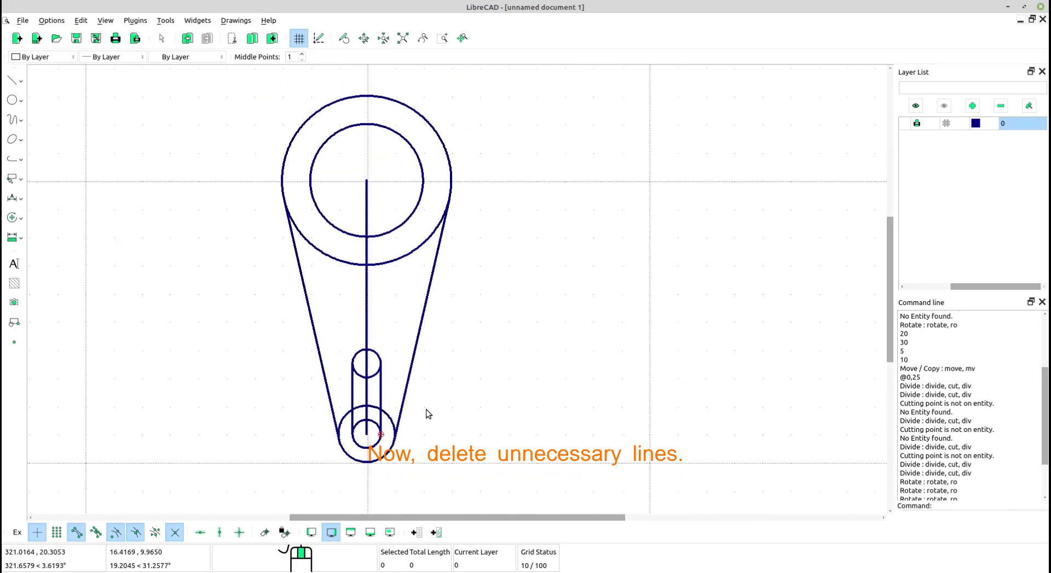
{"action": "key", "text": "Escape"}
{"action": "left_click", "coordinate": [348, 296]}
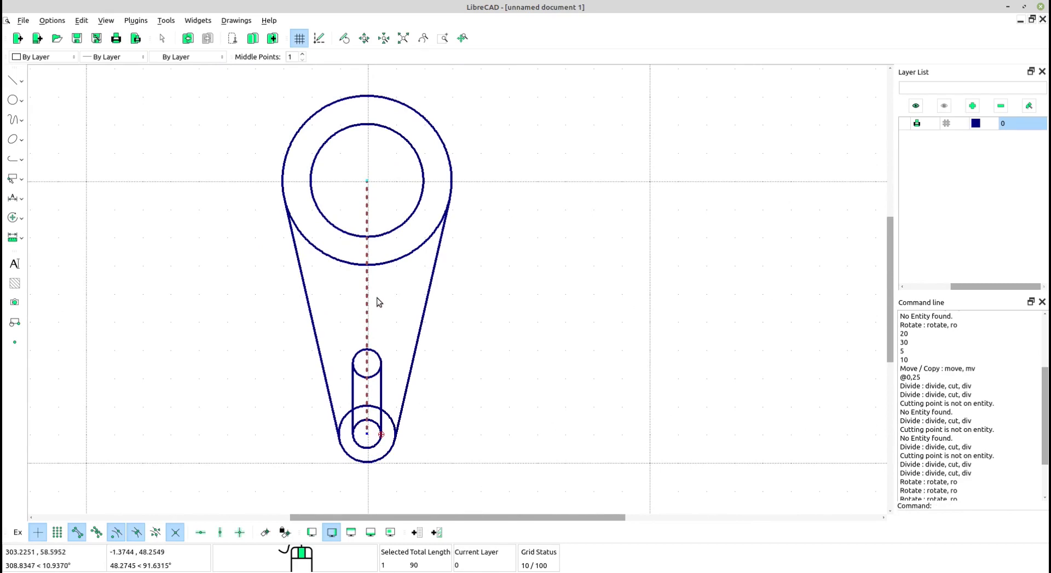
{"action": "key", "text": "Delete"}
- Divide both radius 5 circles and the radius 10 circle where the side lines meet them, and delete the three inner arcs
{"action": "scroll", "coordinate": [385, 424], "scroll_direction": "up", "scroll_amount": 2}
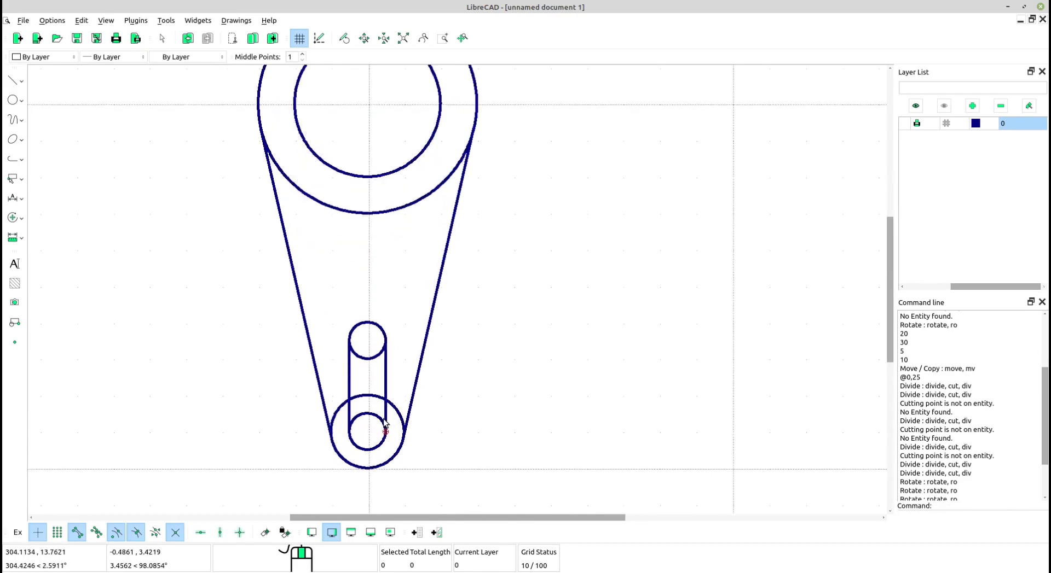
{"action": "scroll", "coordinate": [385, 424], "scroll_direction": "up", "scroll_amount": 1}
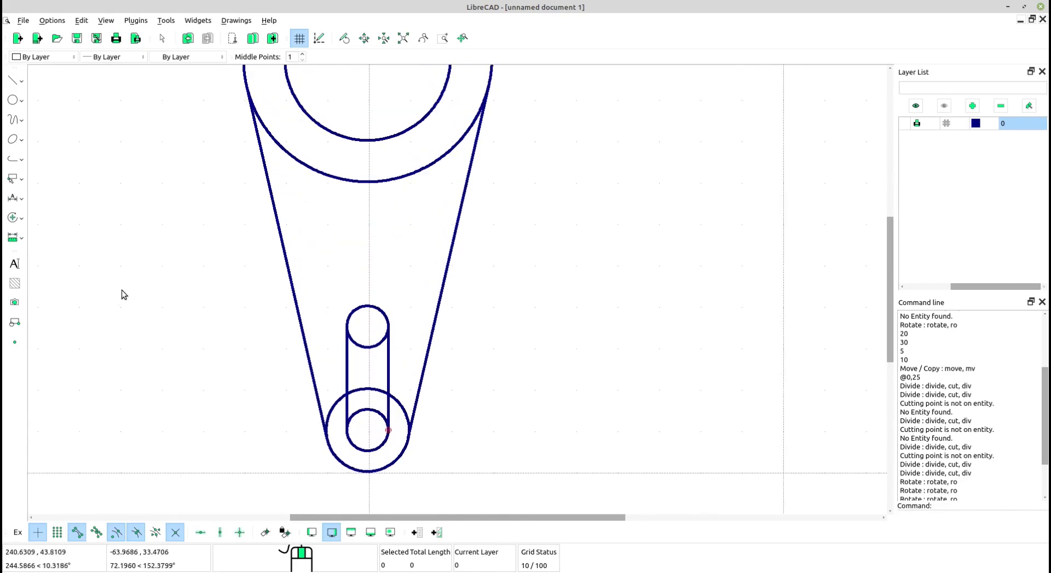
{"action": "left_click", "coordinate": [13, 218]}
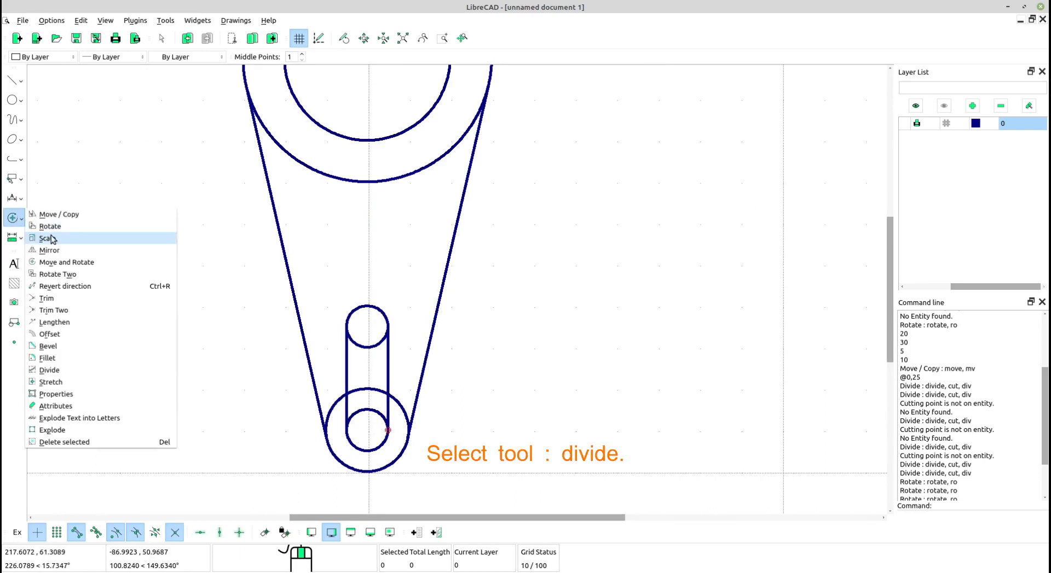
{"action": "left_click", "coordinate": [50, 371]}
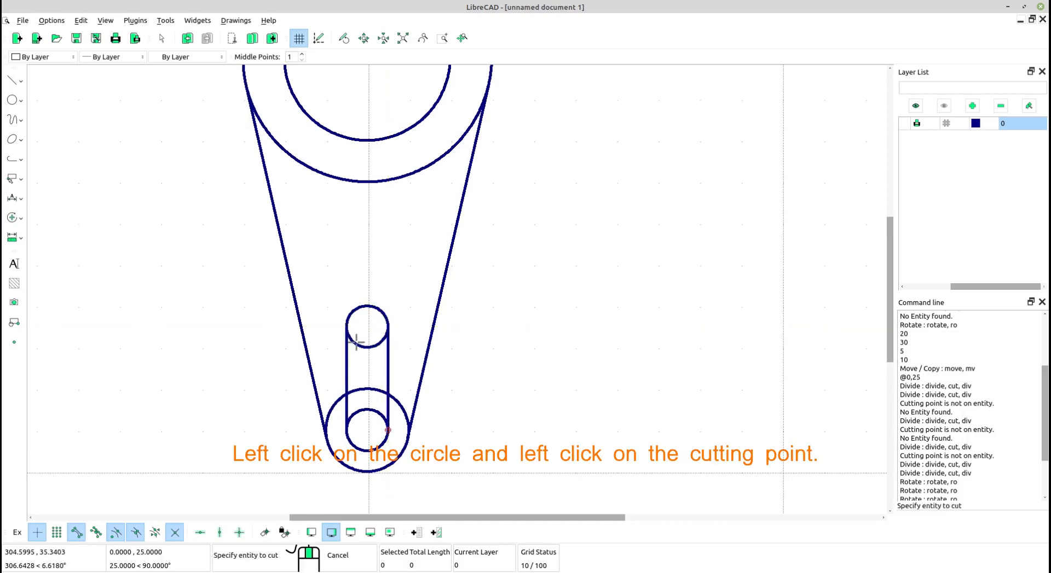
{"action": "left_click", "coordinate": [347, 327]}
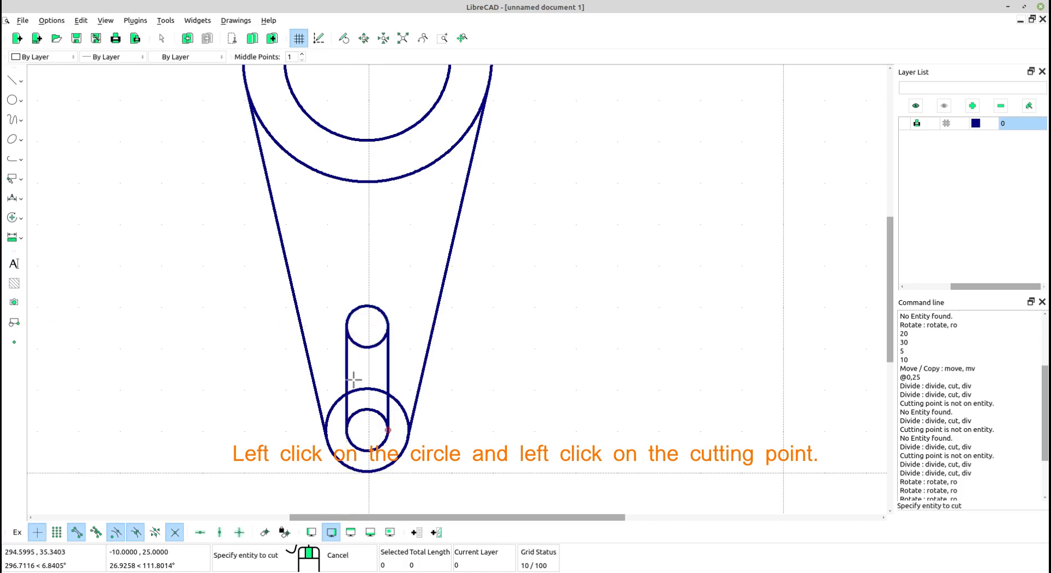
{"action": "left_click", "coordinate": [362, 389]}
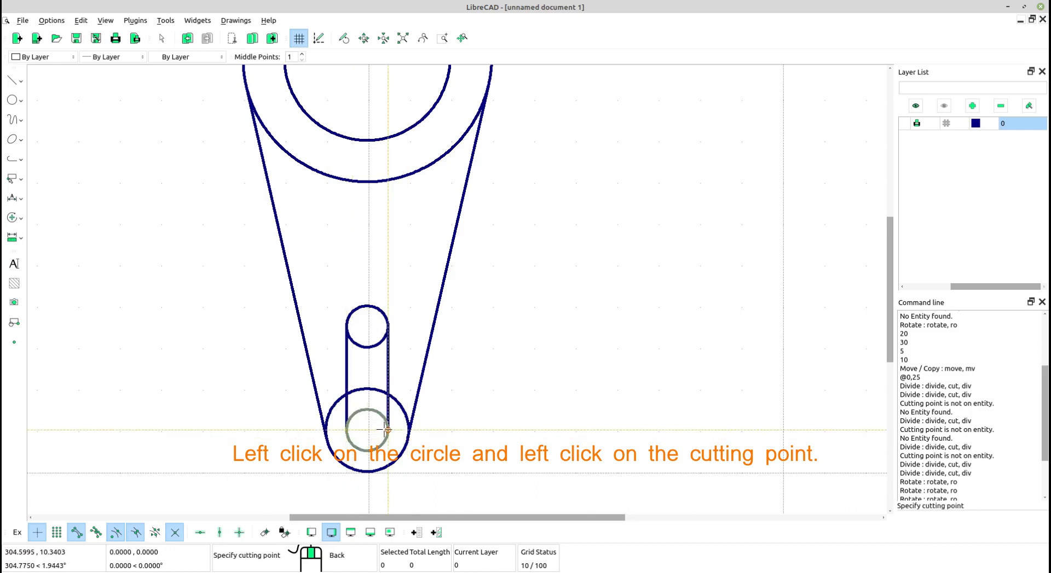
{"action": "left_click", "coordinate": [380, 412]}
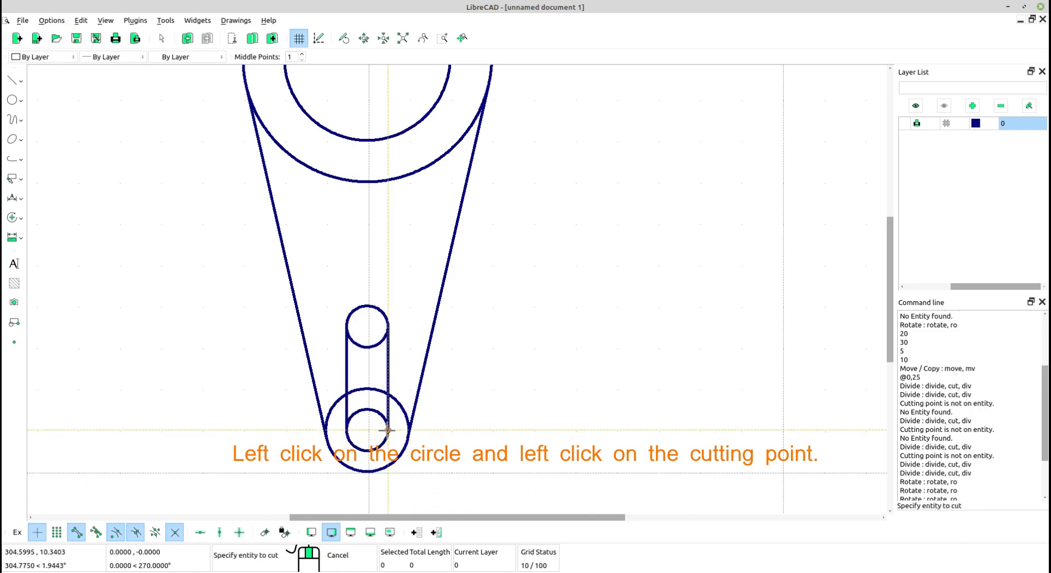
{"action": "right_click", "coordinate": [371, 372]}
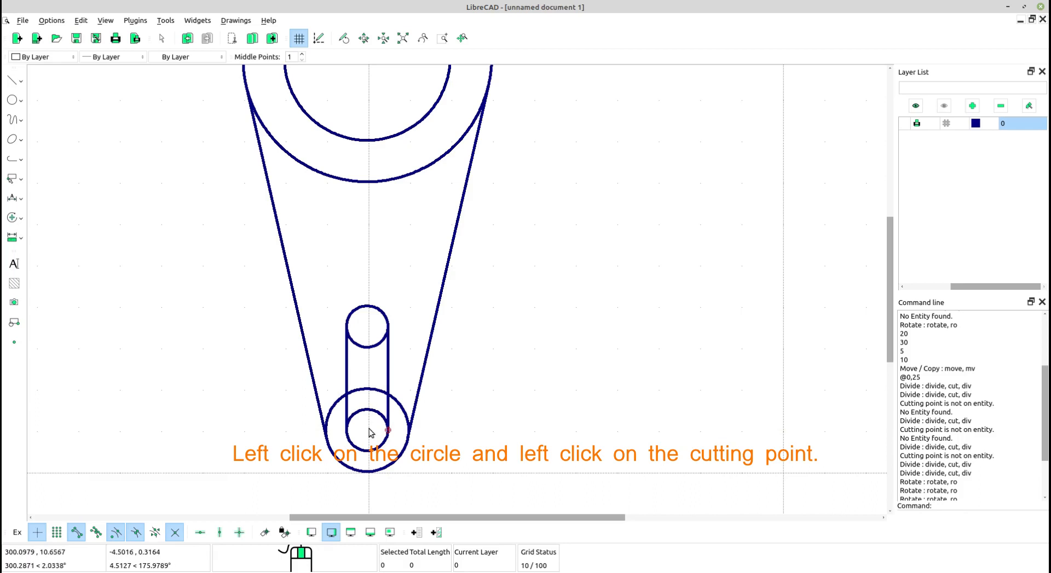
{"action": "left_click_drag", "start_coordinate": [373, 433], "coordinate": [360, 348]}
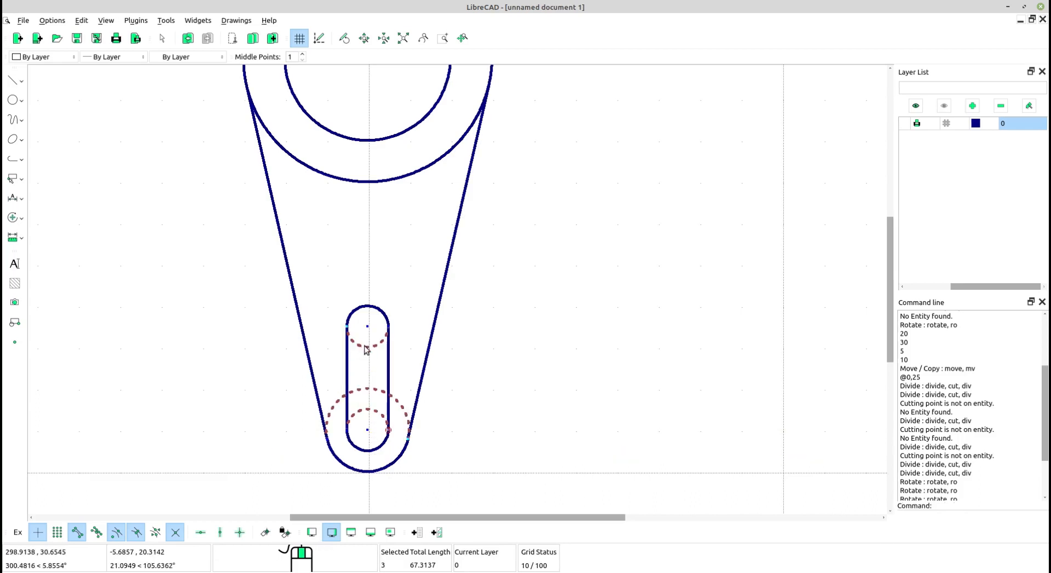
{"action": "key", "text": "Delete"}
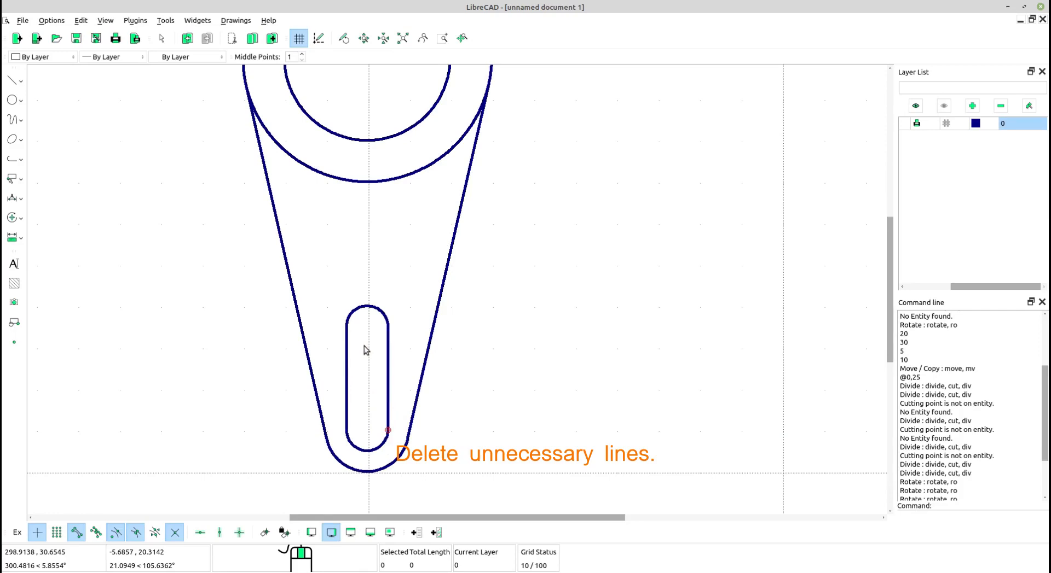
- Select the whole tapered arm with its slot and start rotating it about the circles' centre, picking arbitrary reference and target points
{"action": "scroll", "coordinate": [494, 323], "scroll_direction": "down", "scroll_amount": 2}
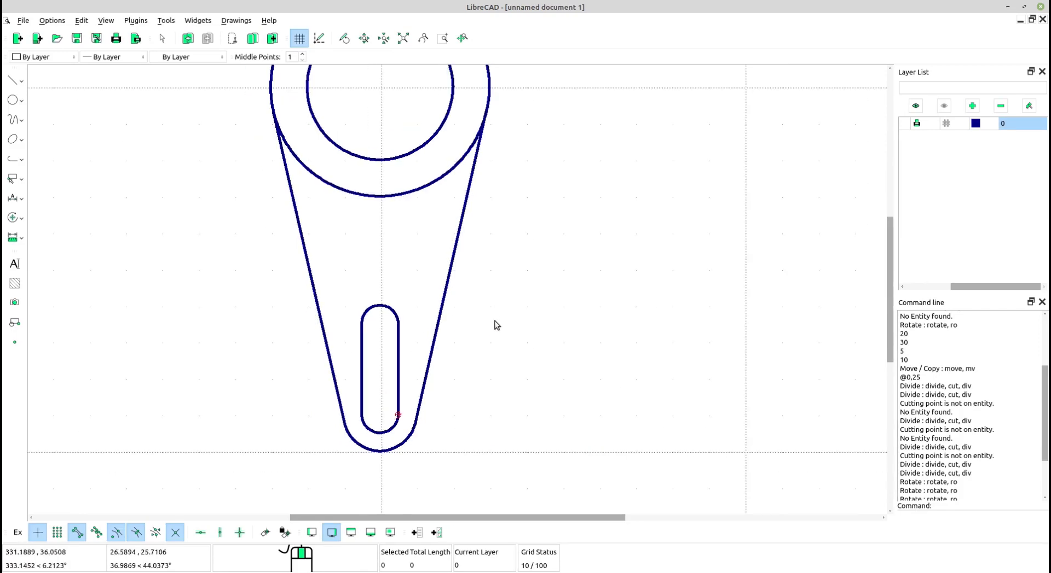
{"action": "scroll", "coordinate": [495, 334], "scroll_direction": "down", "scroll_amount": 3}
{"action": "middle_click_drag", "start_coordinate": [498, 337], "coordinate": [487, 364]}
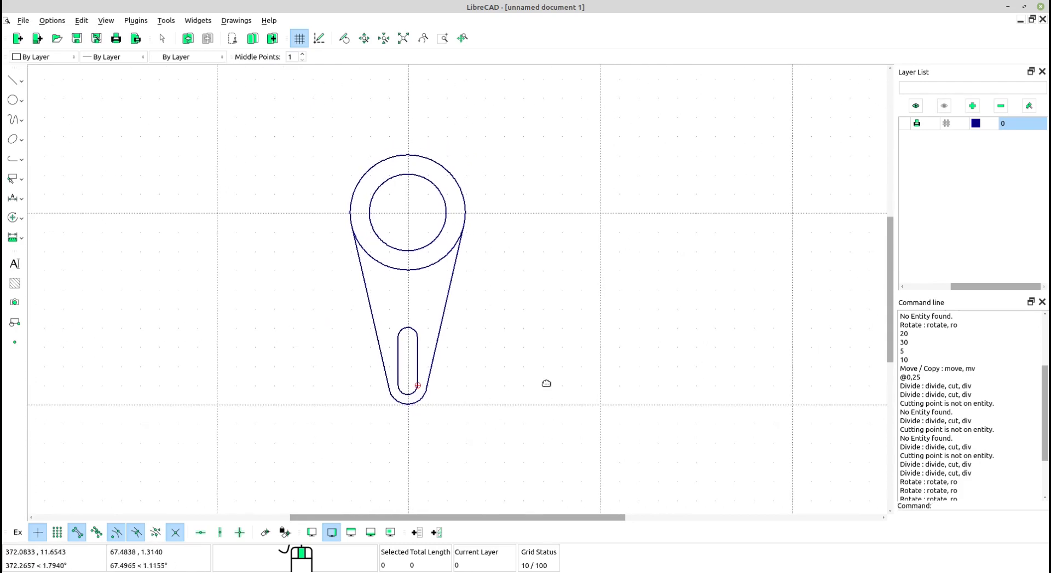
{"action": "middle_click_drag", "start_coordinate": [546, 384], "coordinate": [500, 408]}
{"action": "left_click_drag", "start_coordinate": [488, 474], "coordinate": [263, 304]}
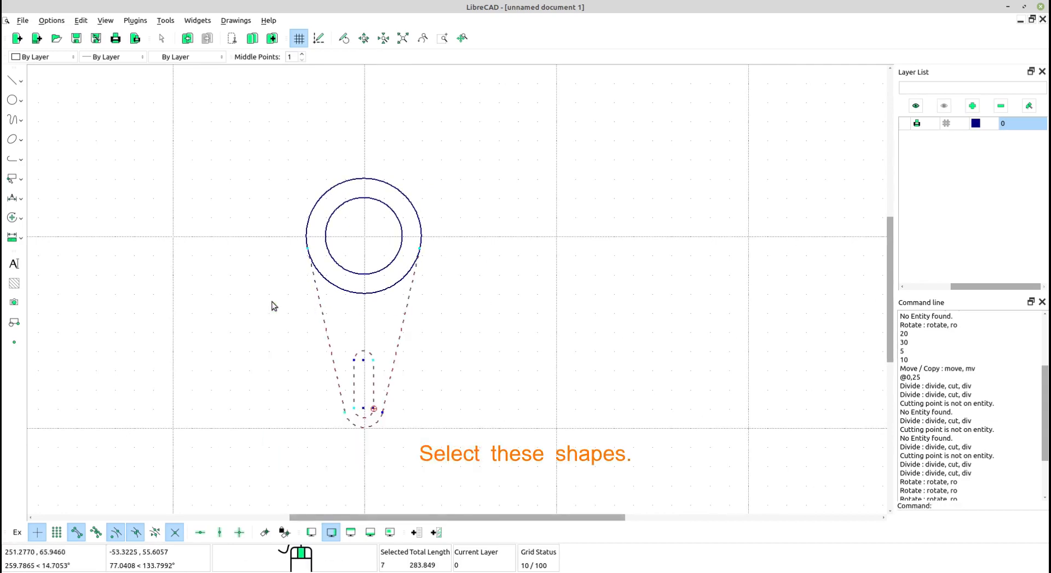
{"action": "scroll", "coordinate": [484, 341], "scroll_direction": "down", "scroll_amount": 1}
{"action": "middle_click_drag", "start_coordinate": [484, 340], "coordinate": [449, 352]}
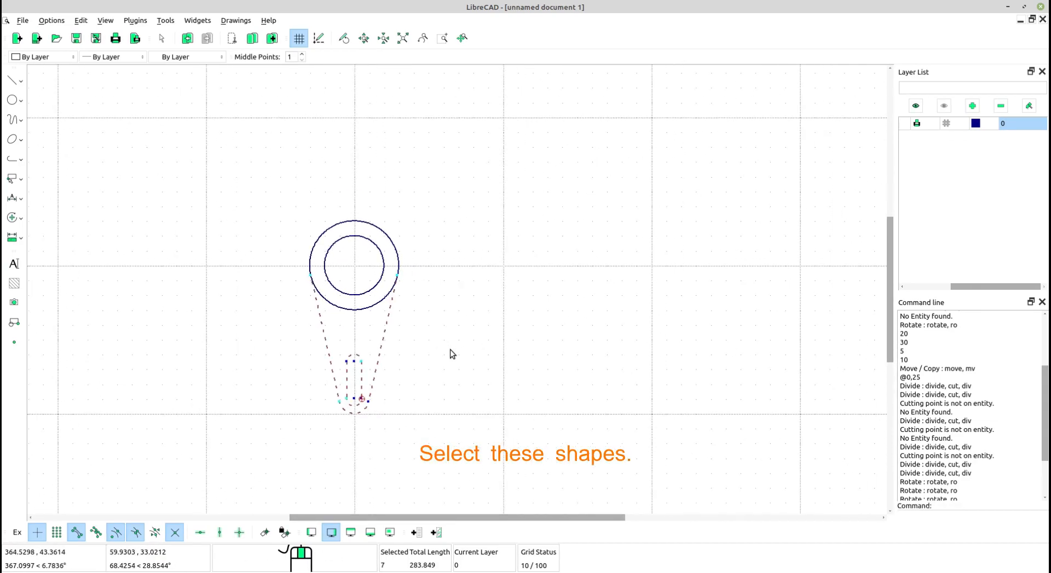
{"action": "left_click", "coordinate": [16, 217]}
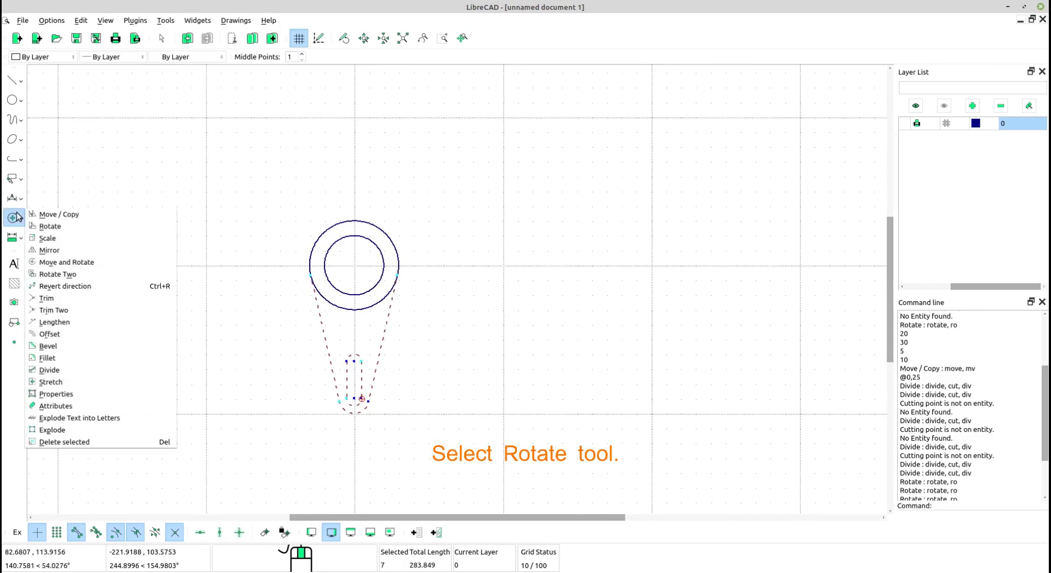
{"action": "left_click", "coordinate": [50, 227]}
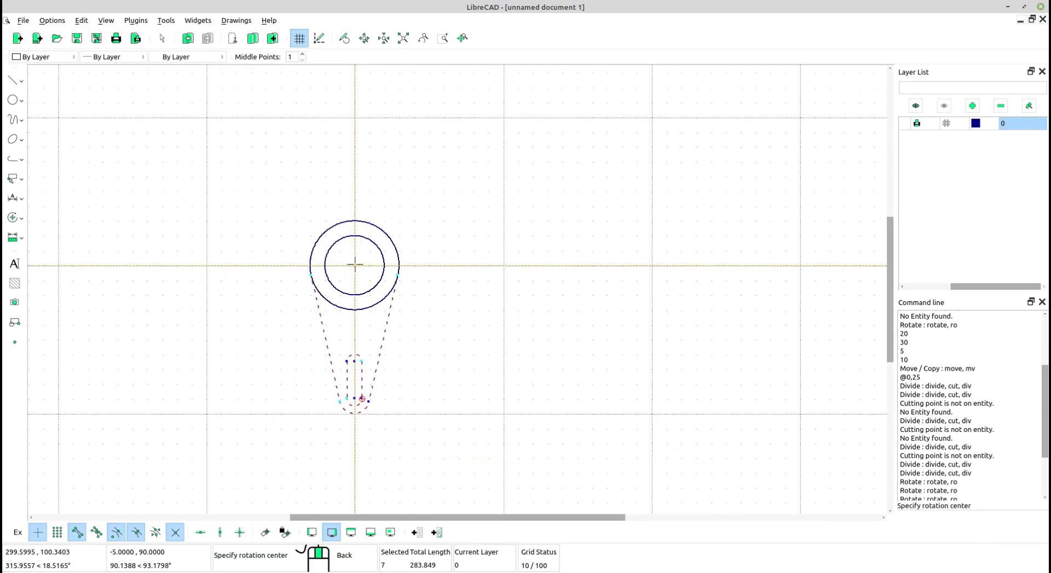
{"action": "scroll", "coordinate": [355, 266], "scroll_direction": "up", "scroll_amount": 3}
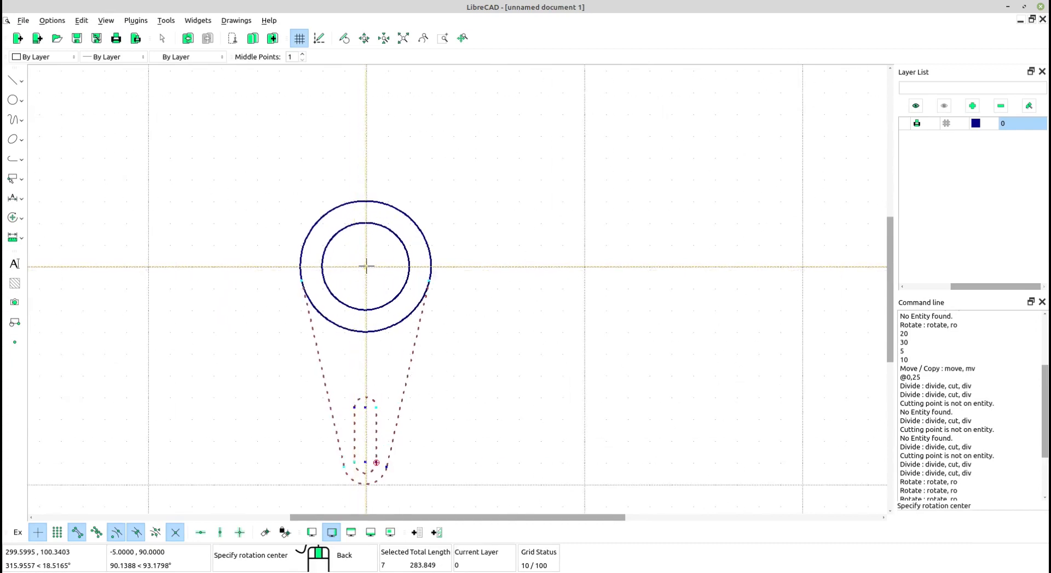
{"action": "left_click", "coordinate": [365, 267]}
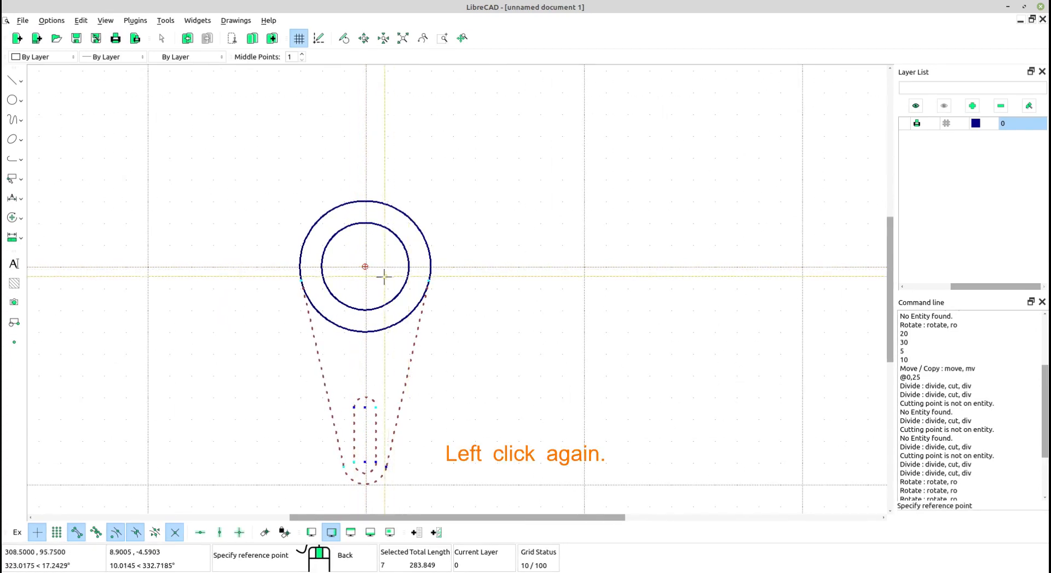
{"action": "left_click", "coordinate": [383, 282]}
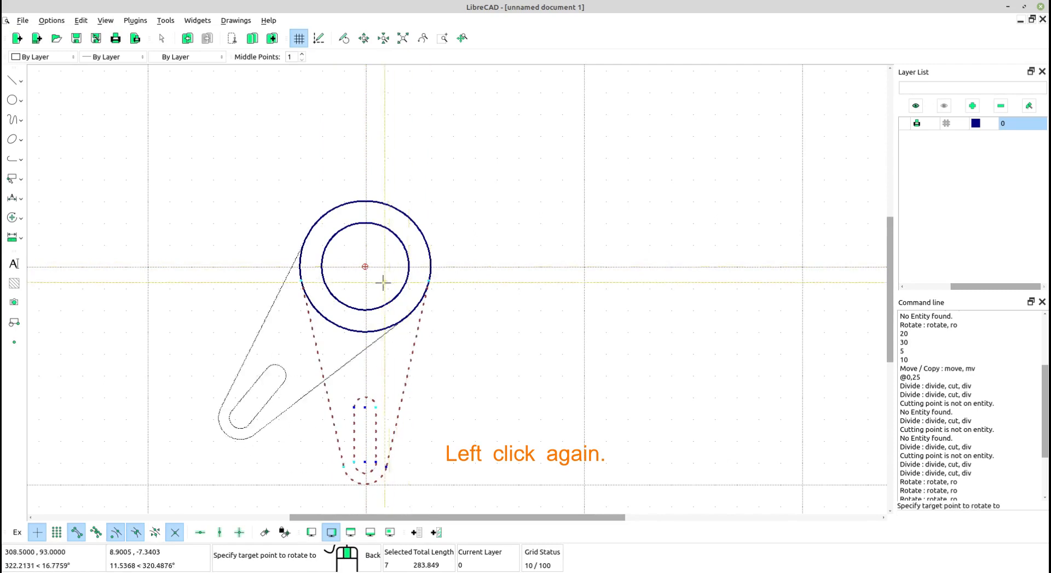
{"action": "left_click", "coordinate": [351, 298]}
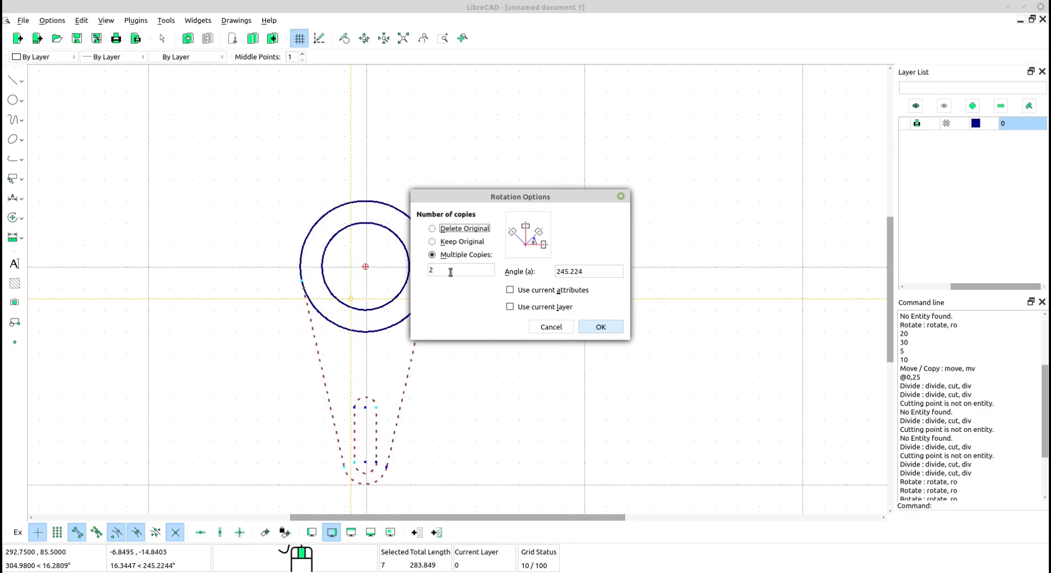
- Create the rotated arms with multiple copies set to 2 and an angle of 120
{"action": "left_click_drag", "start_coordinate": [436, 268], "coordinate": [423, 271]}
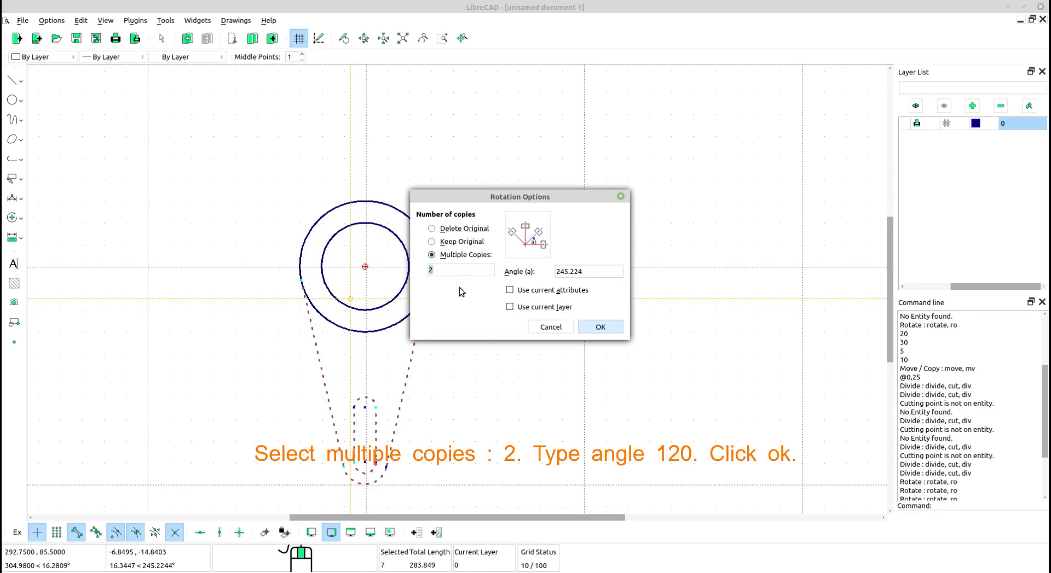
{"action": "left_click_drag", "start_coordinate": [584, 271], "coordinate": [554, 271]}
{"action": "type", "text": "120"}
{"action": "left_click", "coordinate": [598, 329]}
{"action": "scroll", "coordinate": [599, 330], "scroll_direction": "down", "scroll_amount": 1}
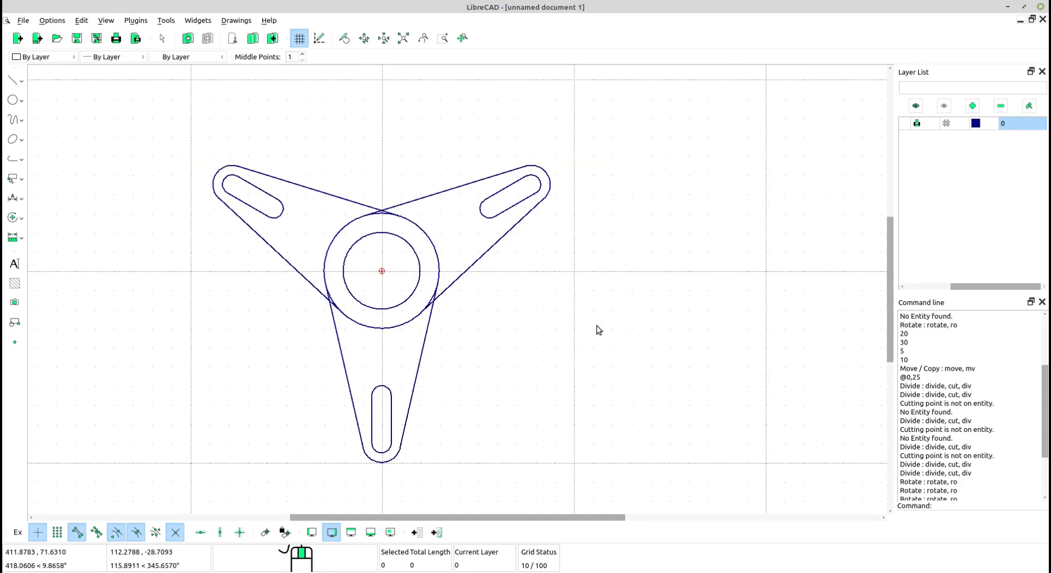
- Examine the three-armed part as a whole and where the arms' side lines meet the outer circle
{"action": "scroll", "coordinate": [598, 329], "scroll_direction": "down", "scroll_amount": 2}
{"action": "mouse_move", "coordinate": [567, 350]}
{"action": "middle_mouse_down"}
{"action": "mouse_move", "coordinate": [574, 307]}
{"action": "mouse_move", "coordinate": [549, 347]}
{"action": "middle_mouse_up"}
{"action": "scroll", "coordinate": [575, 307], "scroll_direction": "down", "scroll_amount": 2}
{"action": "scroll", "coordinate": [383, 327], "scroll_direction": "up", "scroll_amount": 2}
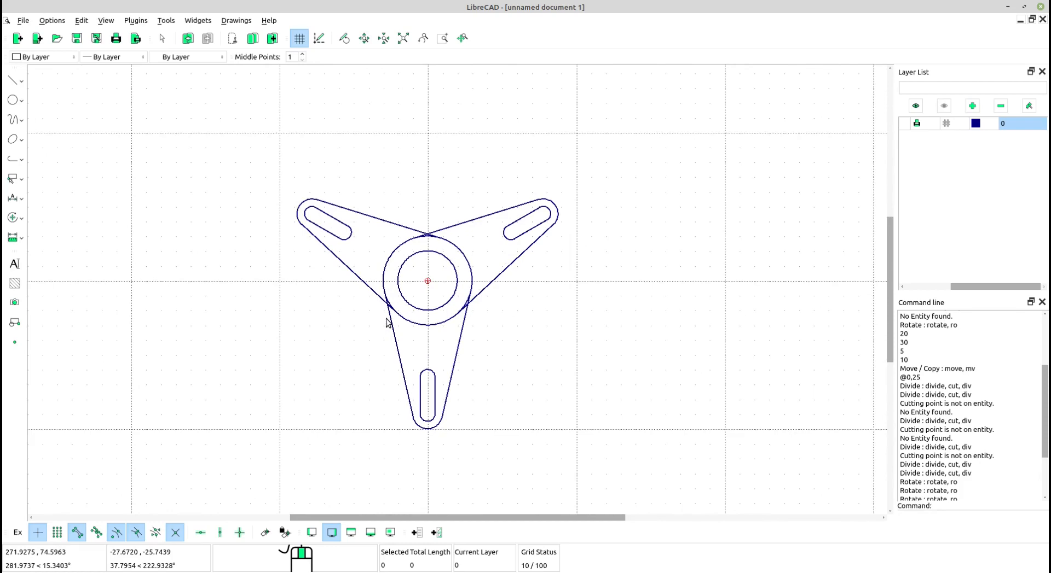
{"action": "scroll", "coordinate": [388, 325], "scroll_direction": "up", "scroll_amount": 3}
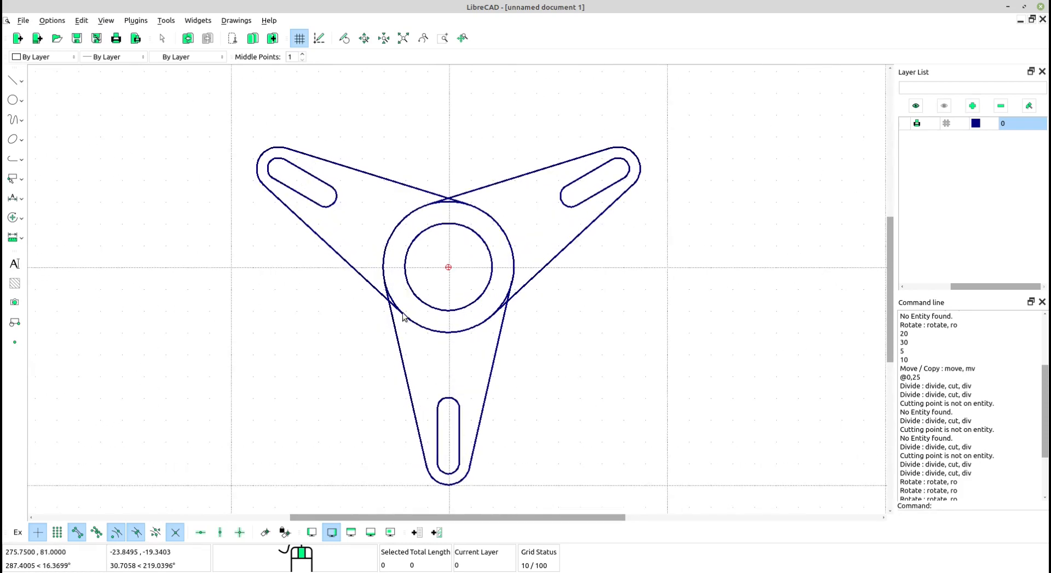
{"action": "middle_click_drag", "start_coordinate": [606, 365], "coordinate": [592, 343]}
{"action": "scroll", "coordinate": [493, 368], "scroll_direction": "down", "scroll_amount": 2}
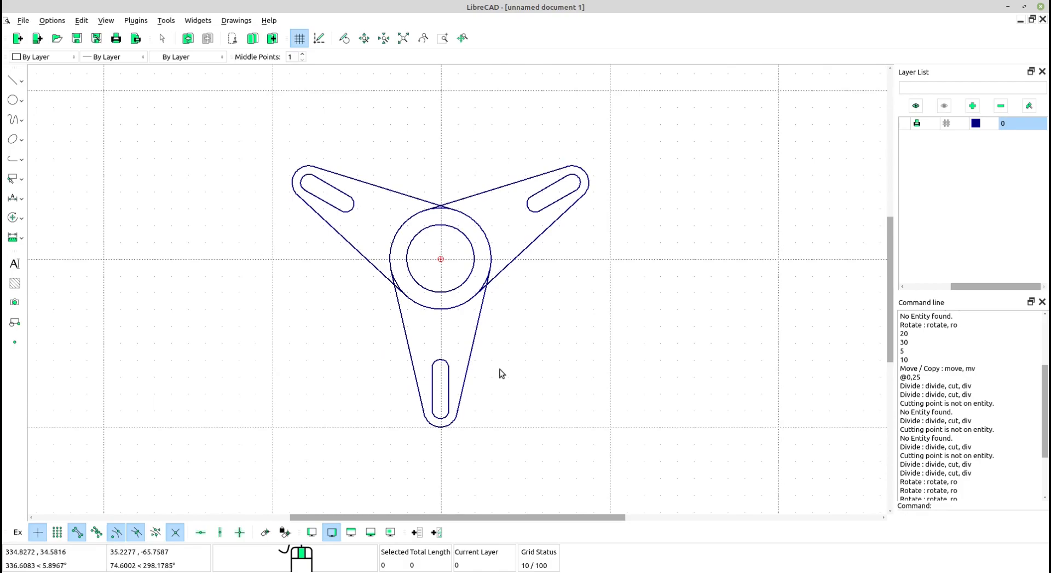
{"action": "scroll", "coordinate": [500, 370], "scroll_direction": "up", "scroll_amount": 1}
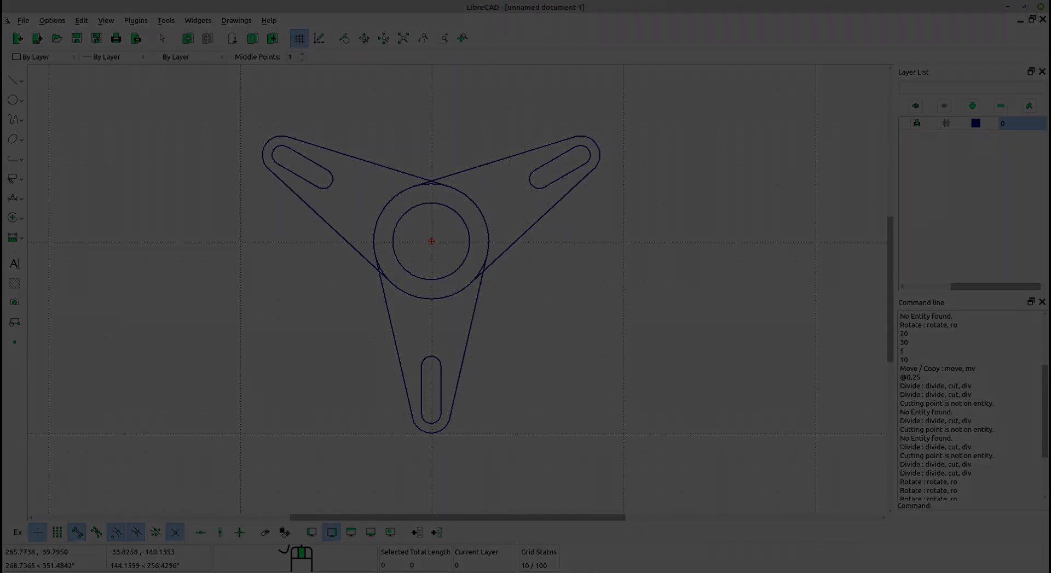